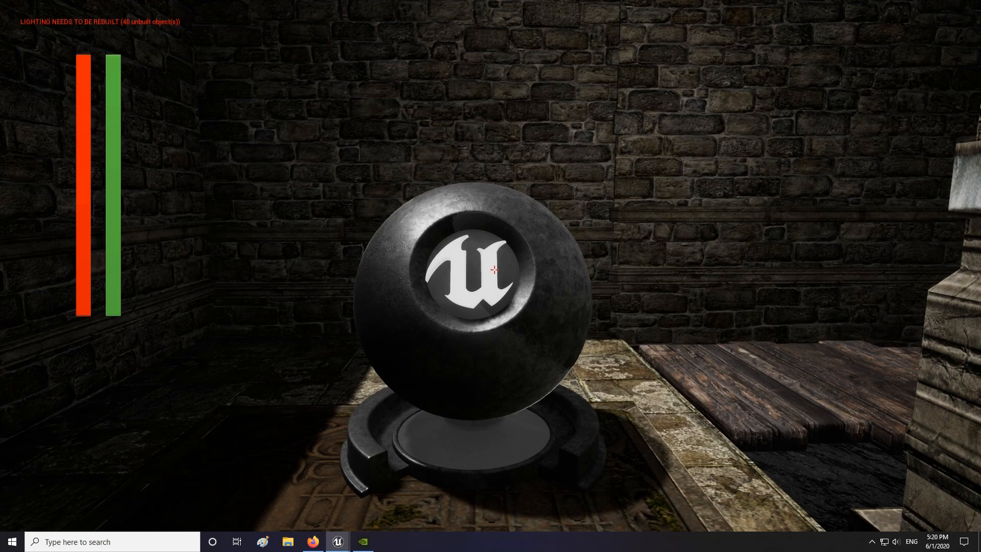
{"action": "key", "text": "s"}
{"action": "key", "text": "w"}
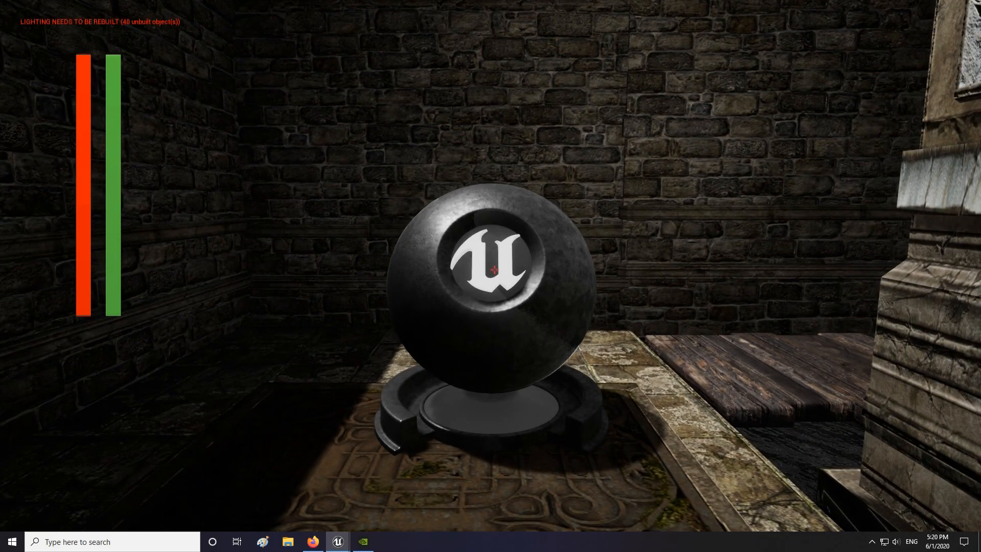
{"action": "key", "text": "w"}
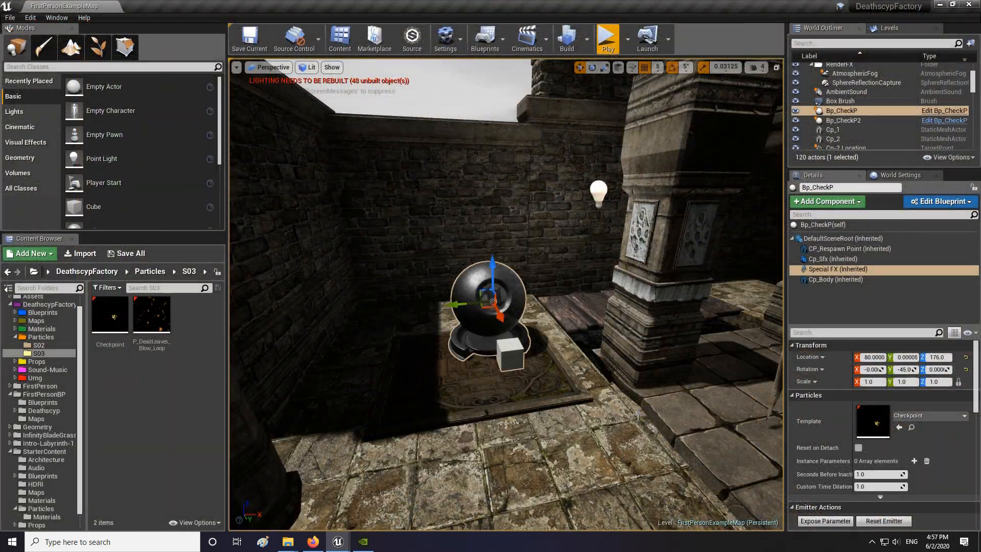
Create a new particle system named Cp_Particle in the Particles/S03 folder
{"action": "right_click_drag", "start_coordinate": [409, 408], "coordinate": [409, 408]}
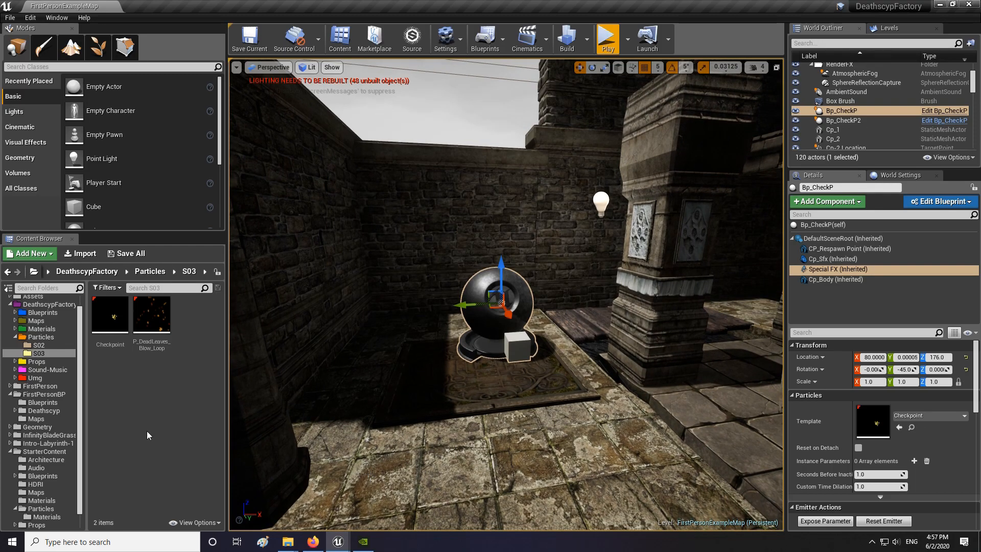
{"action": "right_click", "coordinate": [167, 397]}
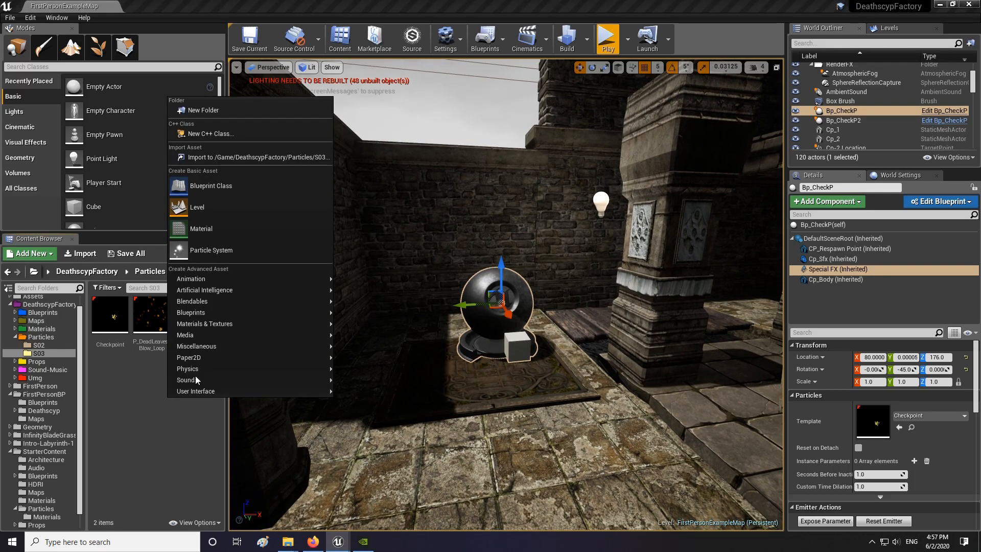
{"action": "left_click", "coordinate": [222, 253]}
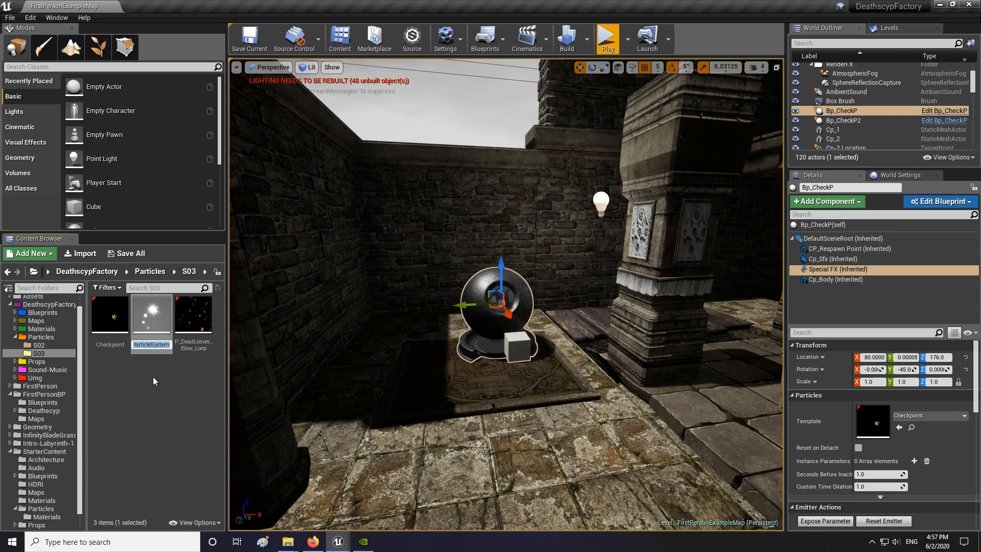
{"action": "type", "text": "Cp_Particle"}
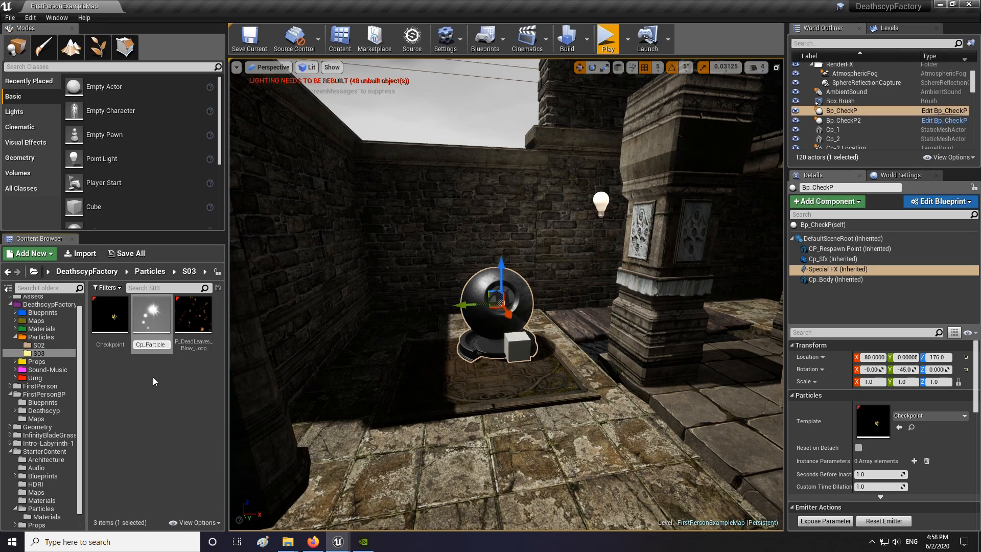
{"action": "key", "text": "Return"}
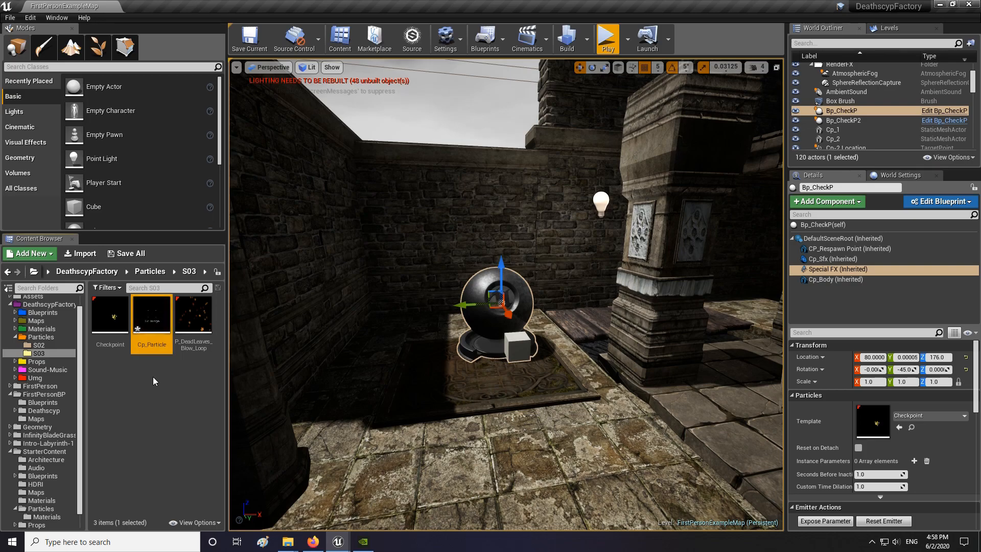
Save all modified content and open the Cp_Particle particle system for editing
{"action": "left_click", "coordinate": [126, 254]}
{"action": "left_click", "coordinate": [581, 365]}
{"action": "left_click", "coordinate": [156, 376]}
{"action": "double_click", "coordinate": [164, 312]}
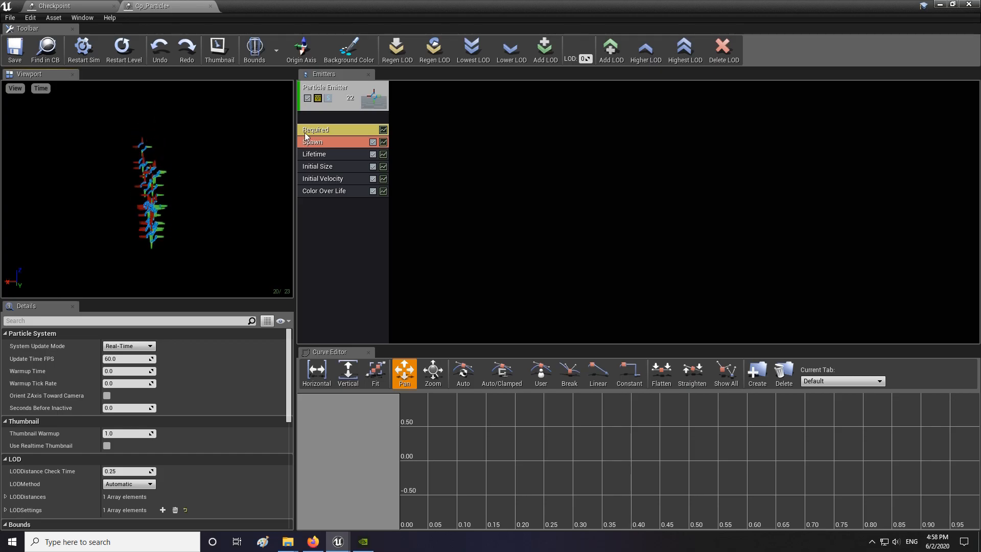
Assign the m_flare_01 material to the particle emitter in its Required module
{"action": "left_click", "coordinate": [332, 102]}
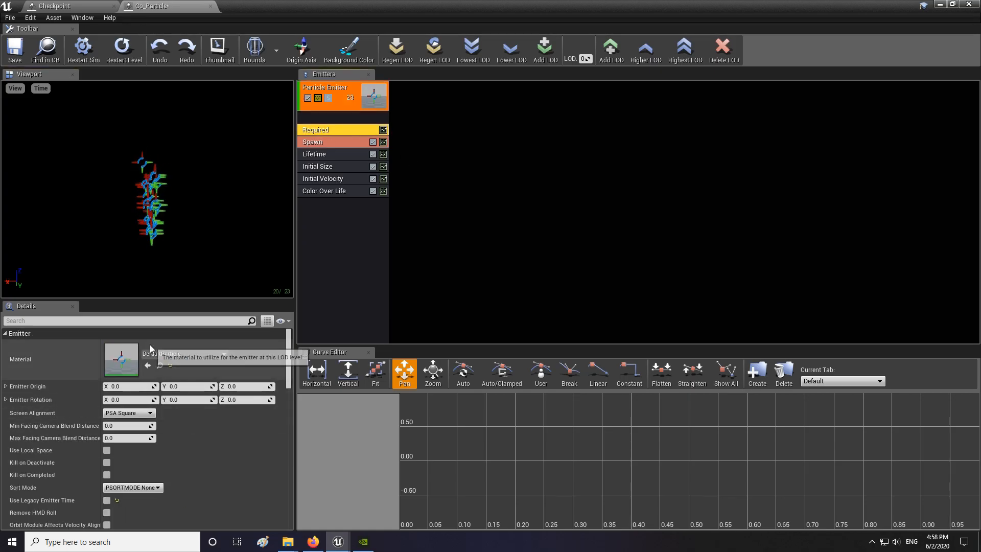
{"action": "left_click", "coordinate": [174, 354]}
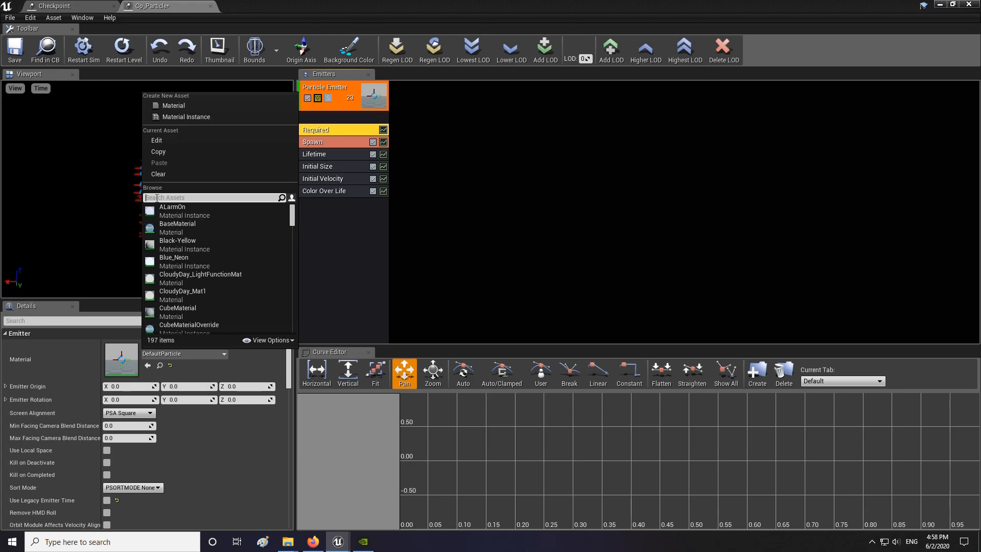
{"action": "type", "text": "_"}
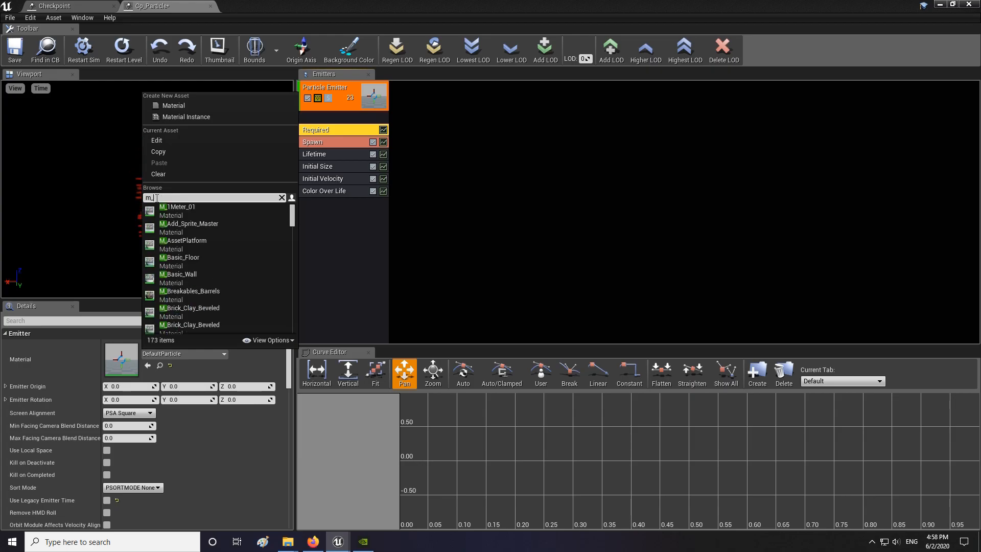
{"action": "type", "text": "flare"}
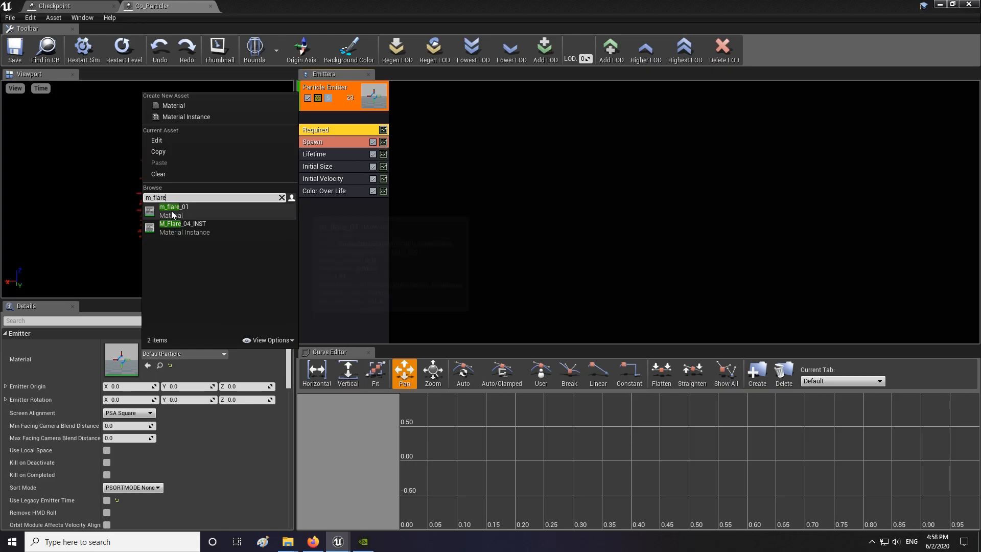
{"action": "left_click", "coordinate": [174, 209]}
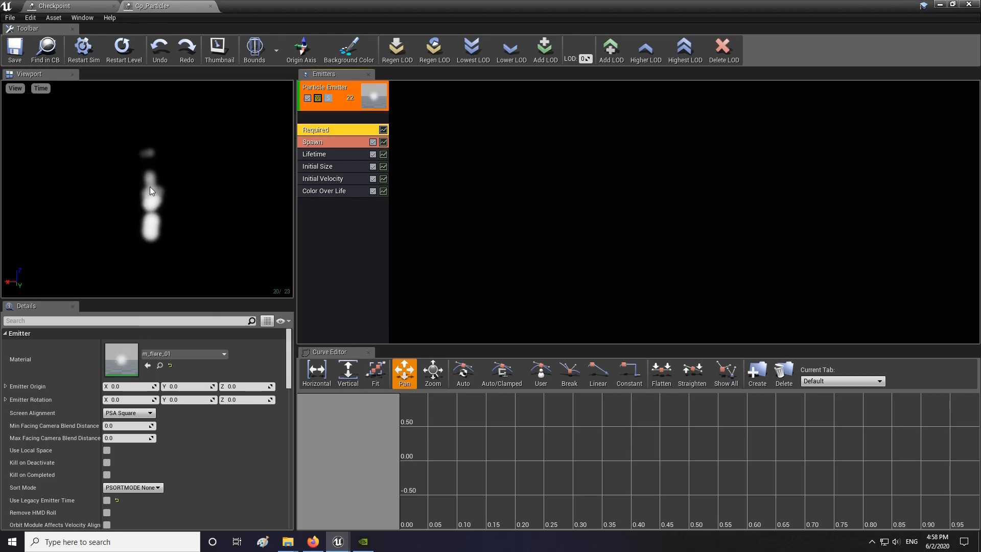
Open the m_flare_01 material, examine its node graph from the texture coordinates to the emissive colour and opacity outputs, and close it
{"action": "double_click", "coordinate": [125, 354]}
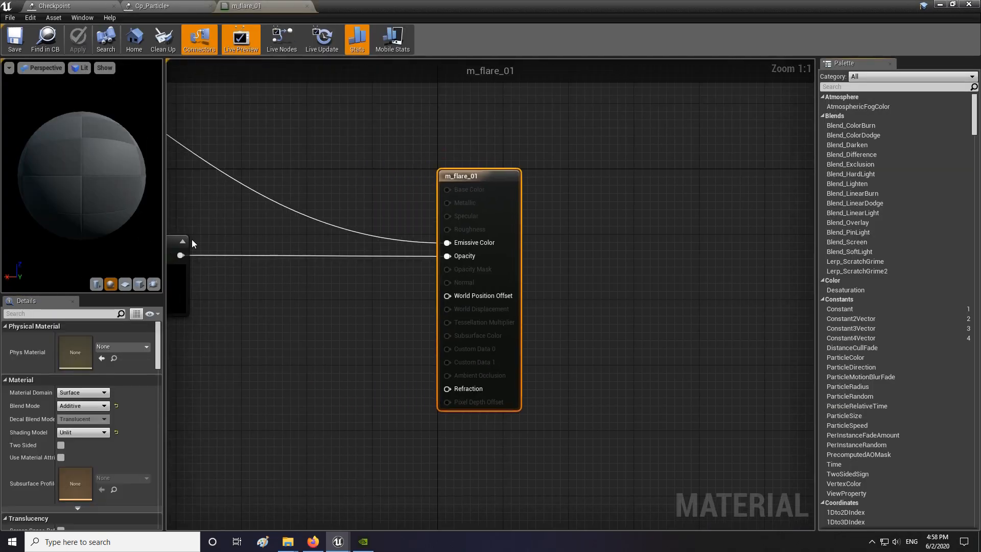
{"action": "scroll", "coordinate": [423, 285], "scroll_direction": "up", "scroll_amount": 3}
{"action": "scroll", "coordinate": [432, 285], "scroll_direction": "down", "scroll_amount": 2}
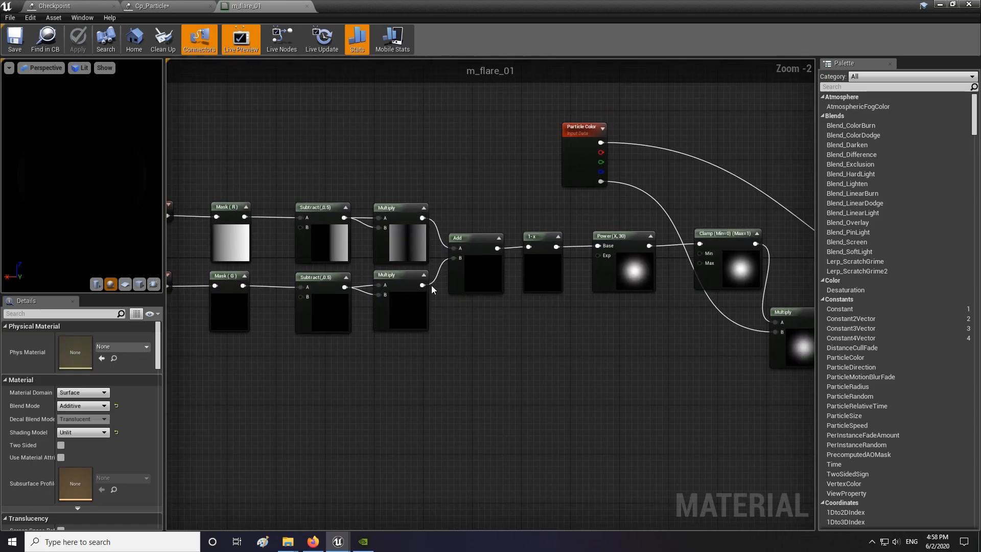
{"action": "scroll", "coordinate": [426, 285], "scroll_direction": "up", "scroll_amount": 1}
{"action": "right_click_drag", "start_coordinate": [365, 283], "coordinate": [383, 288]}
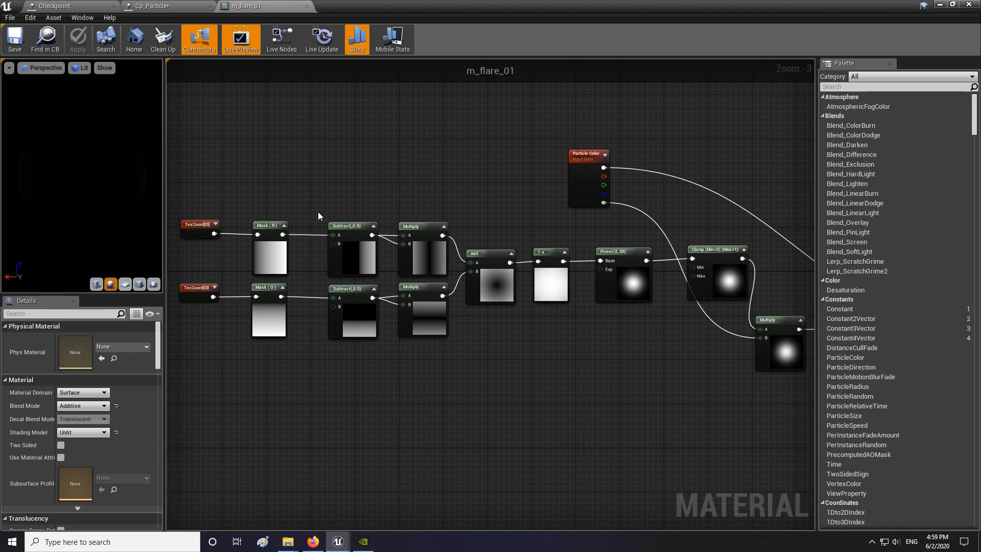
{"action": "right_click_drag", "start_coordinate": [594, 325], "coordinate": [475, 328]}
{"action": "scroll", "coordinate": [615, 285], "scroll_direction": "up", "scroll_amount": 2}
{"action": "right_click_drag", "start_coordinate": [627, 342], "coordinate": [492, 332]}
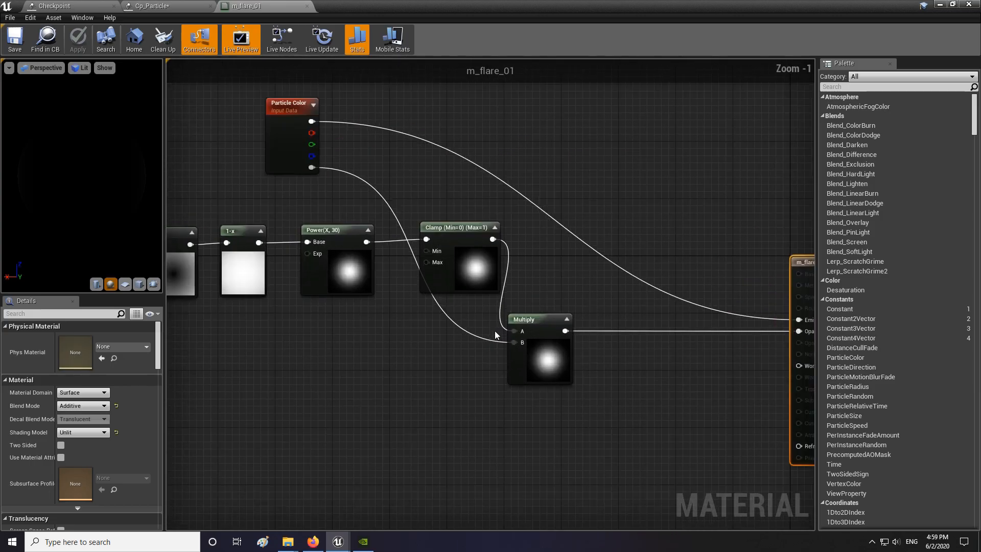
{"action": "right_click_drag", "start_coordinate": [617, 360], "coordinate": [572, 336]}
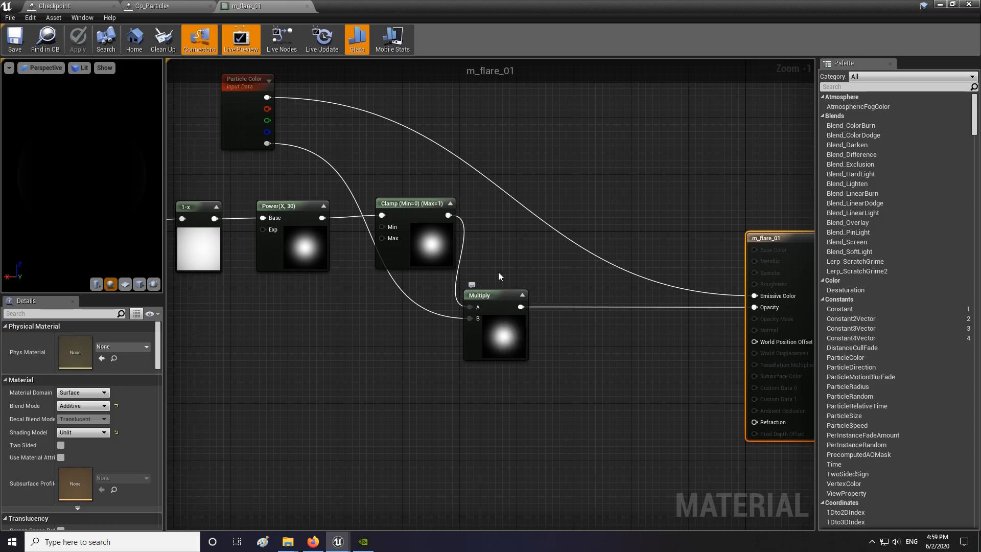
{"action": "right_click_drag", "start_coordinate": [337, 347], "coordinate": [530, 354]}
{"action": "scroll", "coordinate": [526, 354], "scroll_direction": "down", "scroll_amount": 2}
{"action": "right_click_drag", "start_coordinate": [434, 335], "coordinate": [533, 336]}
{"action": "right_click_drag", "start_coordinate": [324, 306], "coordinate": [408, 319]}
{"action": "scroll", "coordinate": [409, 319], "scroll_direction": "up", "scroll_amount": 2}
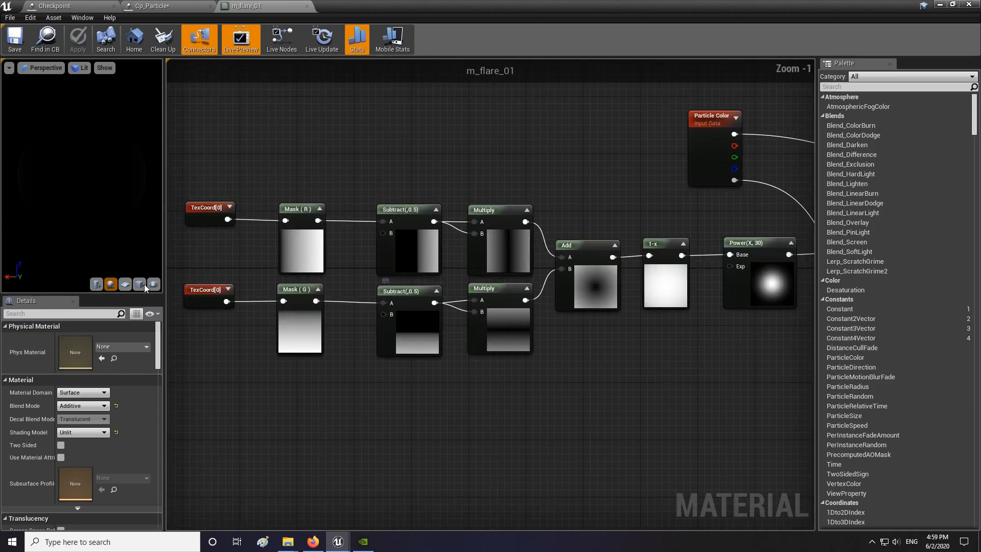
{"action": "right_click_drag", "start_coordinate": [714, 355], "coordinate": [345, 352]}
{"action": "right_click_drag", "start_coordinate": [697, 302], "coordinate": [546, 285]}
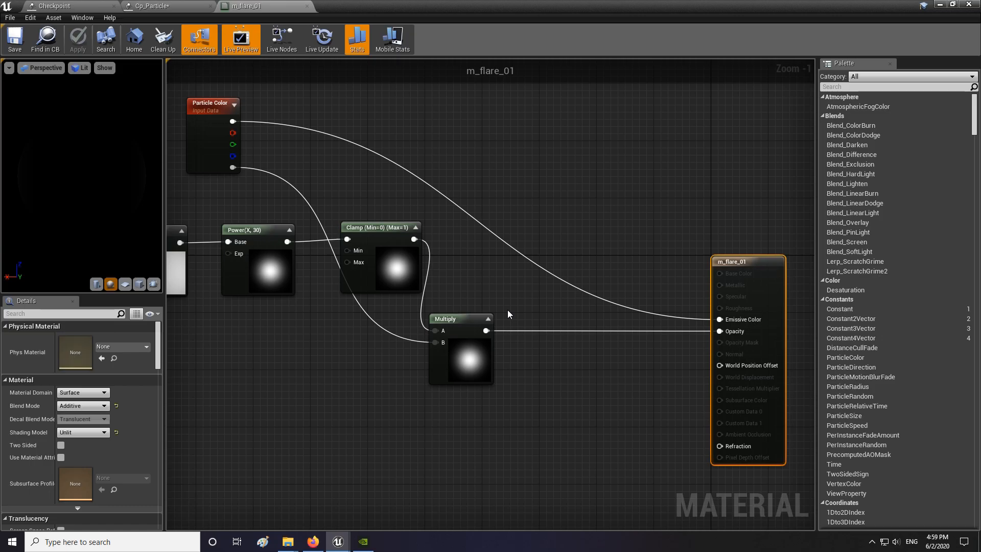
{"action": "left_click", "coordinate": [307, 6]}
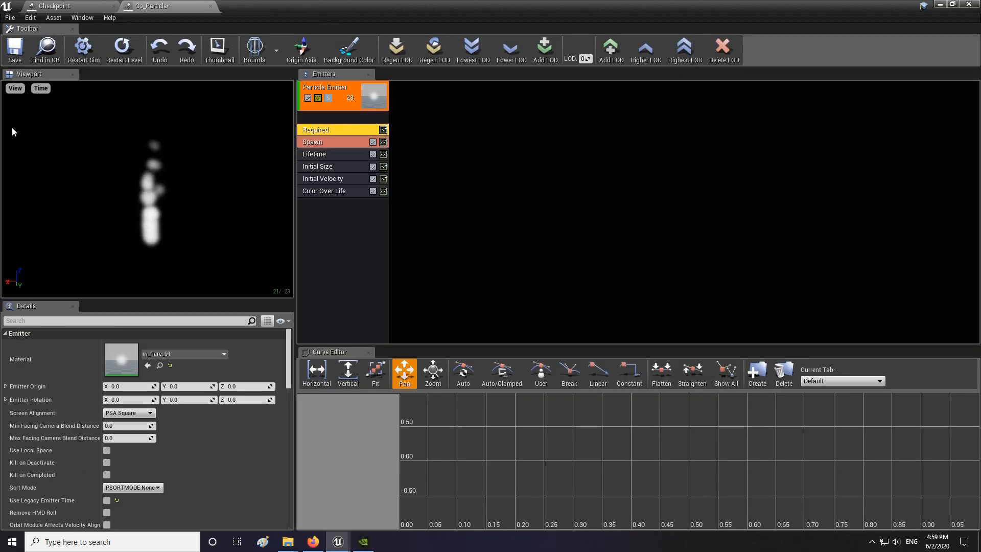
Compare with the Checkpoint particle system and review the Initial Size and Required modules of Cp_Particle
{"action": "mouse_move", "coordinate": [174, 245]}
{"action": "right_mouse_down"}
{"action": "mouse_move", "coordinate": [159, 225]}
{"action": "mouse_move", "coordinate": [174, 245]}
{"action": "mouse_move", "coordinate": [174, 286]}
{"action": "mouse_move", "coordinate": [174, 244]}
{"action": "right_mouse_up"}
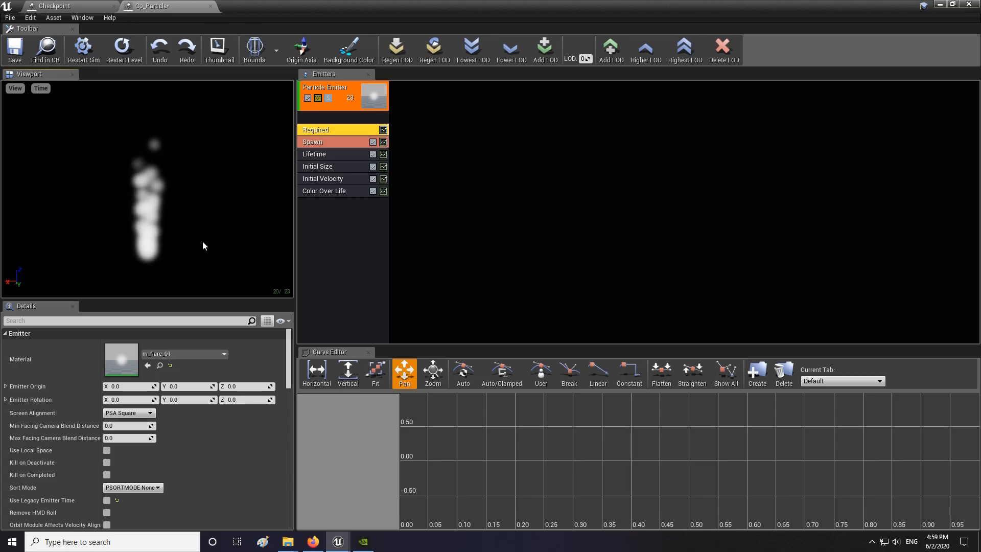
{"action": "left_click", "coordinate": [94, 7]}
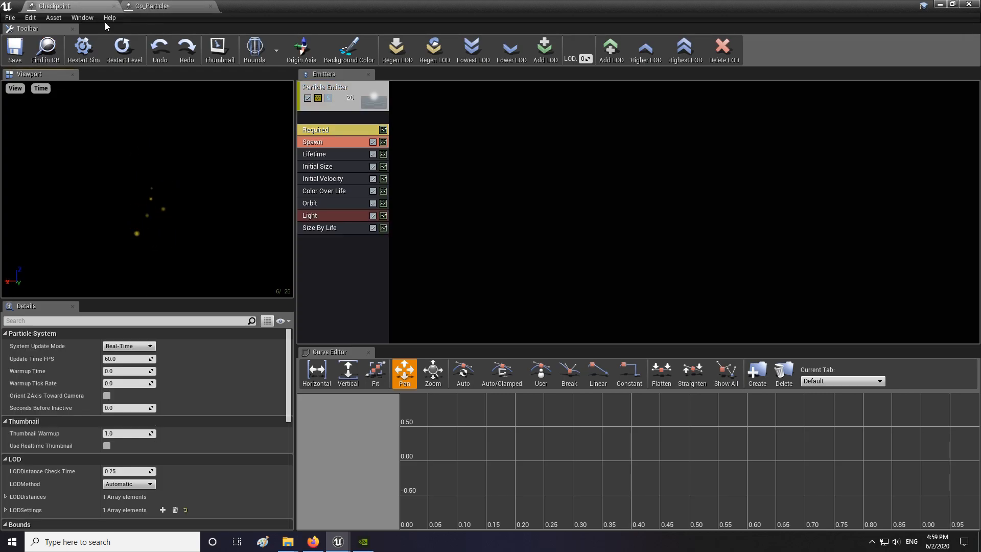
{"action": "left_click", "coordinate": [151, 7]}
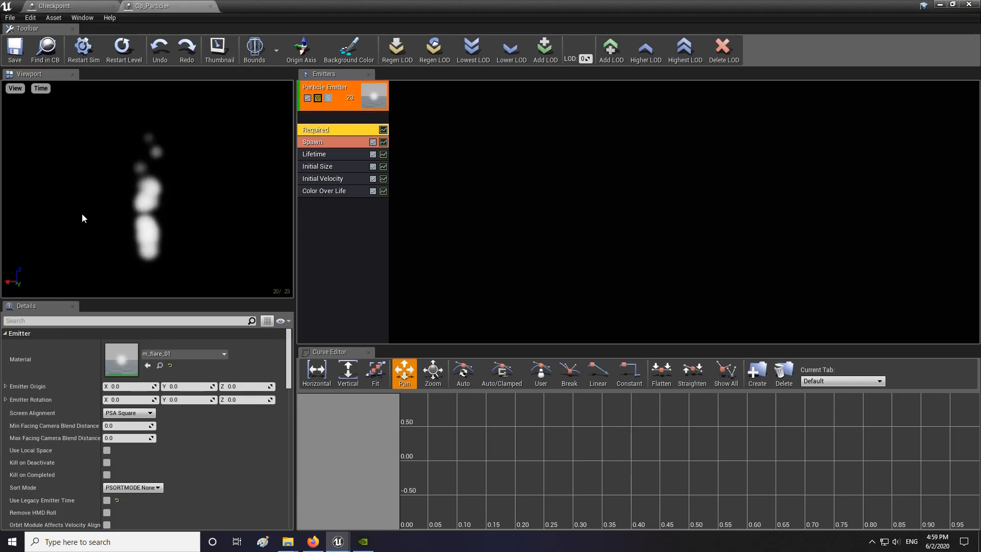
{"action": "left_click", "coordinate": [323, 167]}
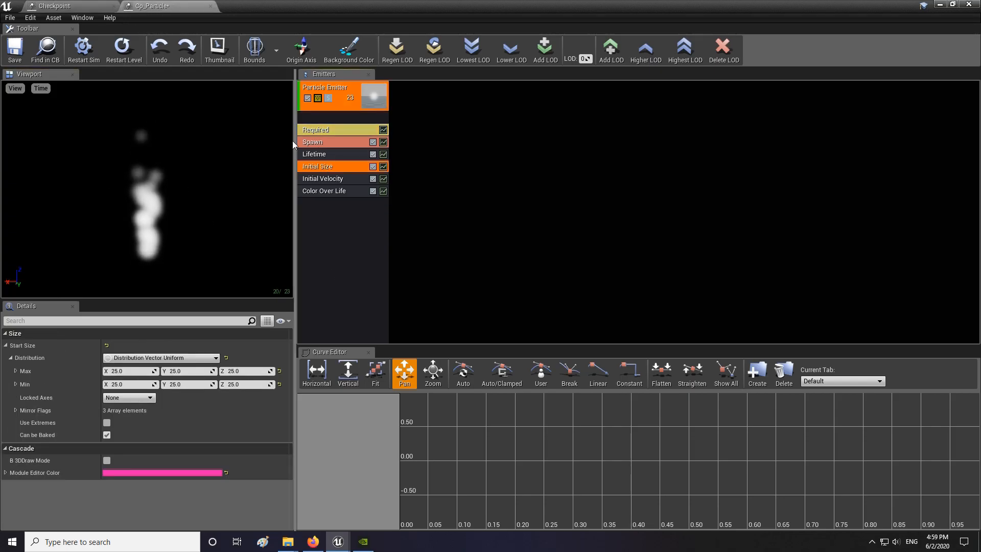
{"action": "left_click", "coordinate": [129, 372]}
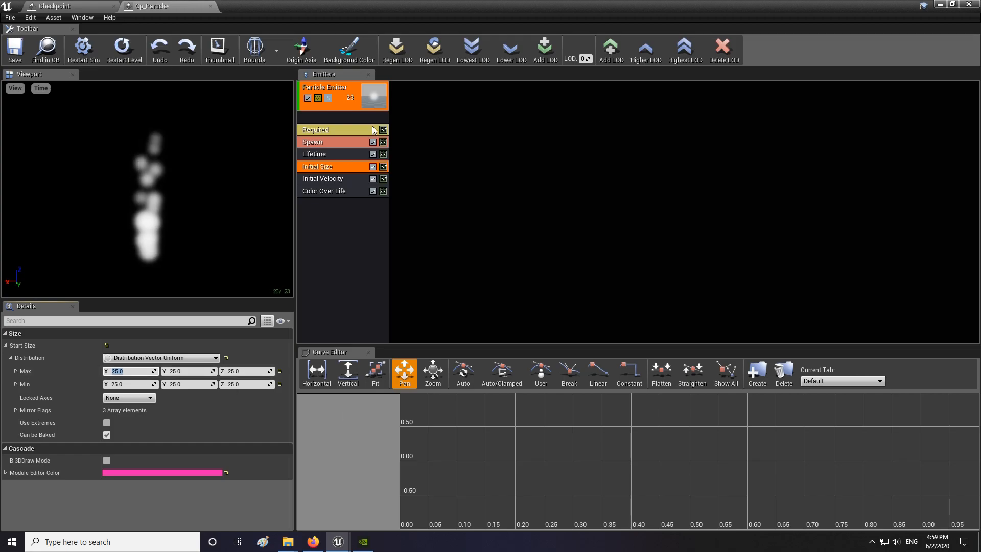
{"action": "left_click", "coordinate": [308, 130]}
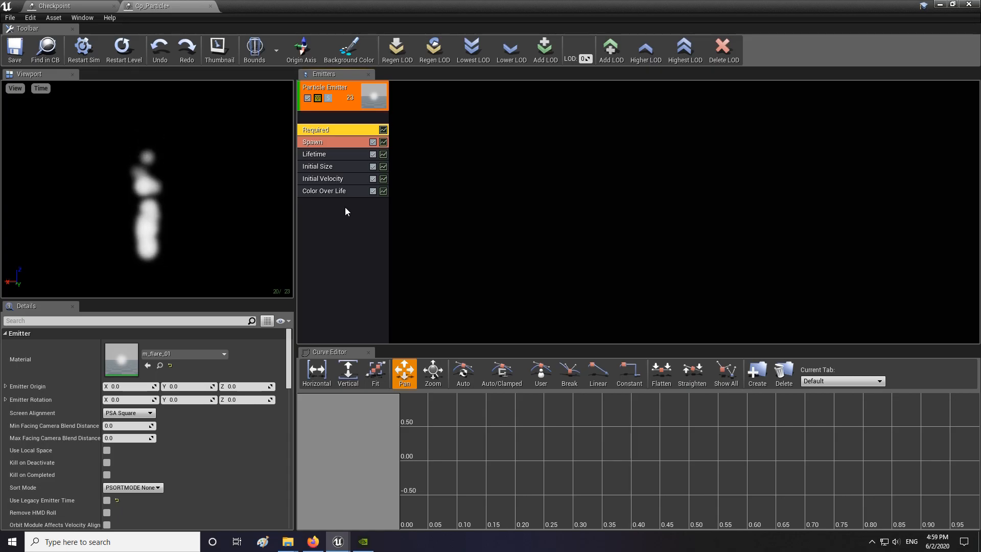
{"action": "mouse_move", "coordinate": [129, 414]}
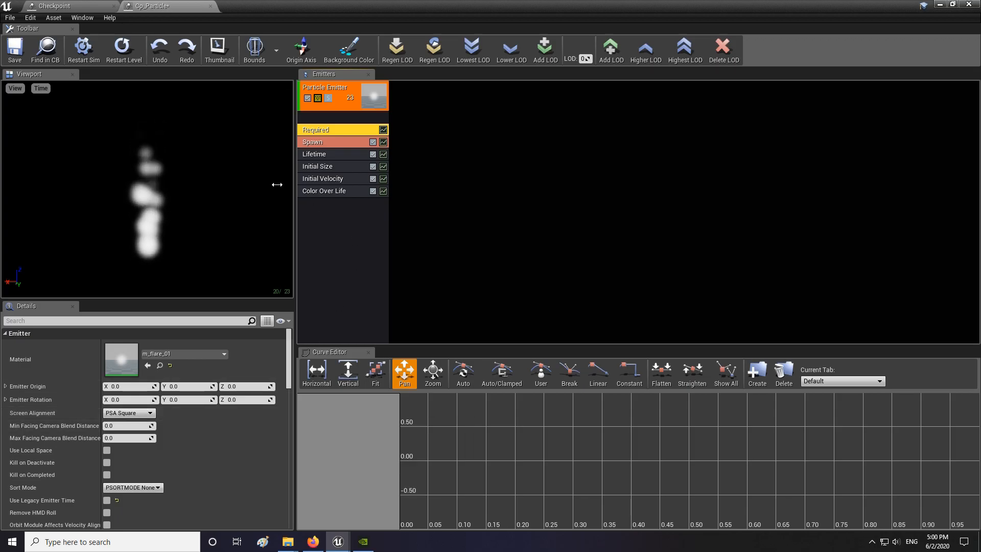
In the Initial Size module, set the start size's maximum X to 7 and minimum X to 5
{"action": "left_click", "coordinate": [321, 167]}
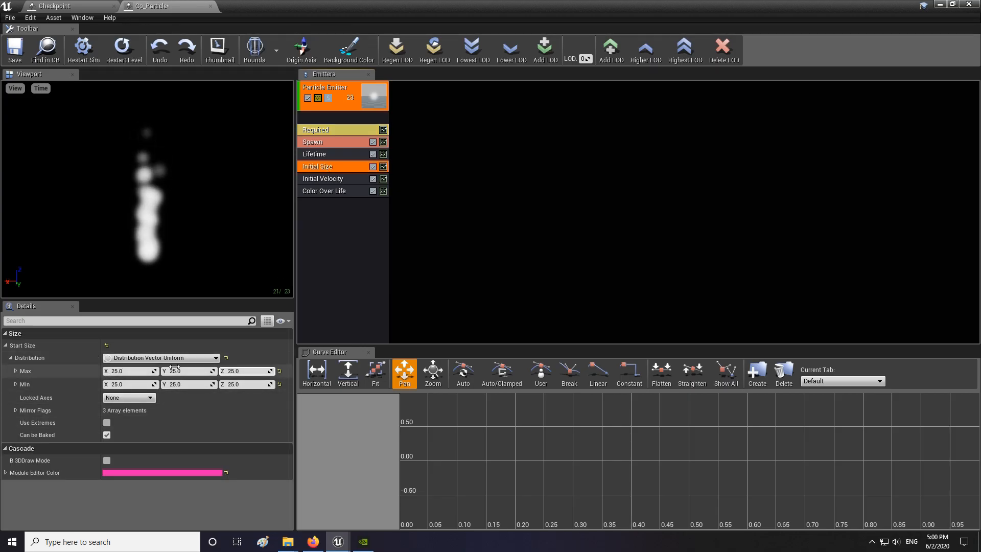
{"action": "left_click", "coordinate": [134, 370]}
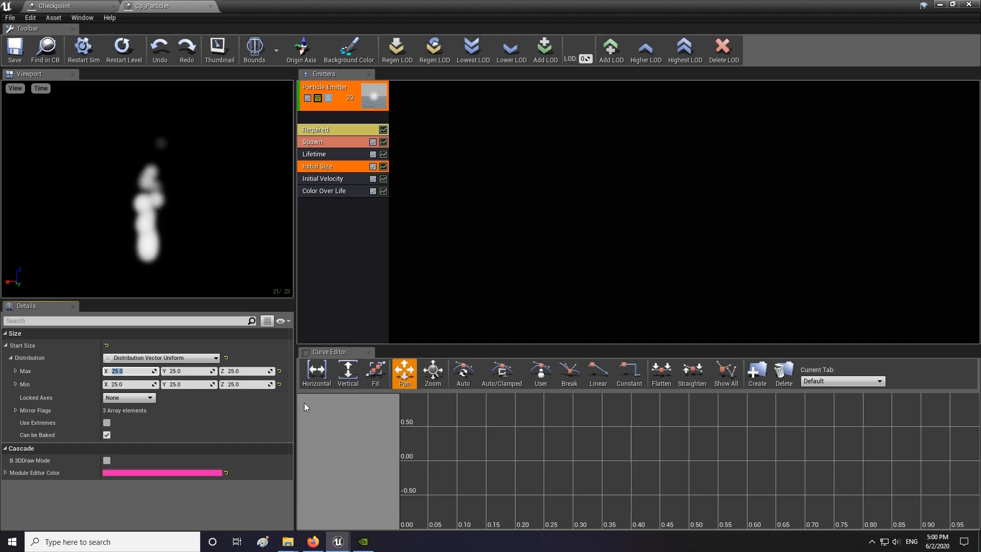
{"action": "type", "text": "7"}
{"action": "left_click", "coordinate": [148, 383]}
{"action": "type", "text": "5"}
{"action": "key", "text": "Return"}
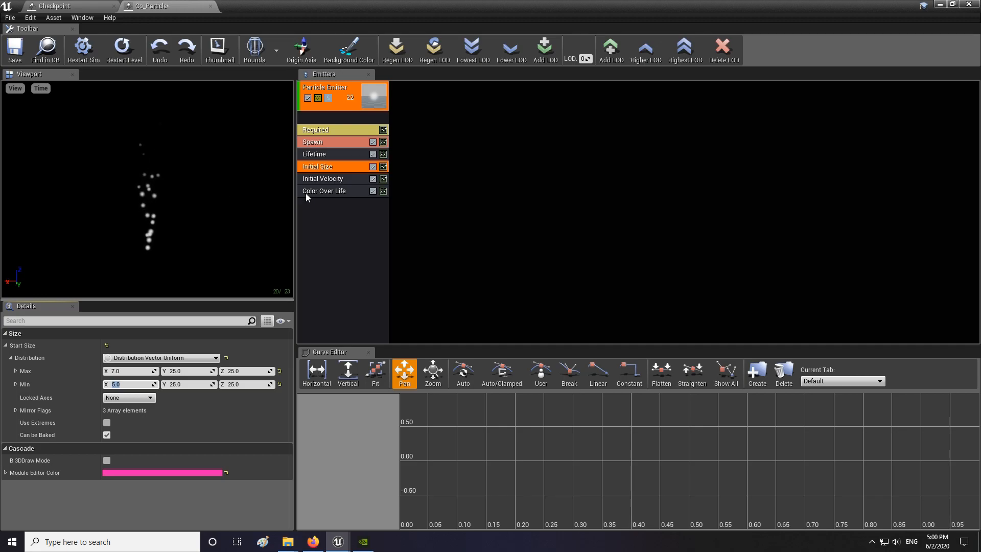
In the Initial Velocity module, set the start velocity's maximum Z to 50 and minimum Z to 5
{"action": "left_click", "coordinate": [323, 178]}
{"action": "left_click", "coordinate": [246, 371]}
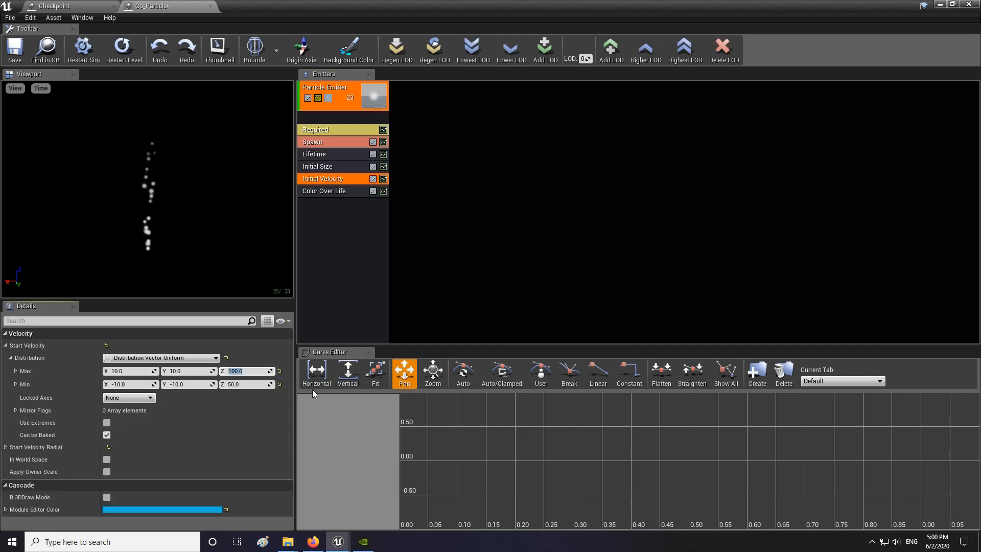
{"action": "type", "text": "50"}
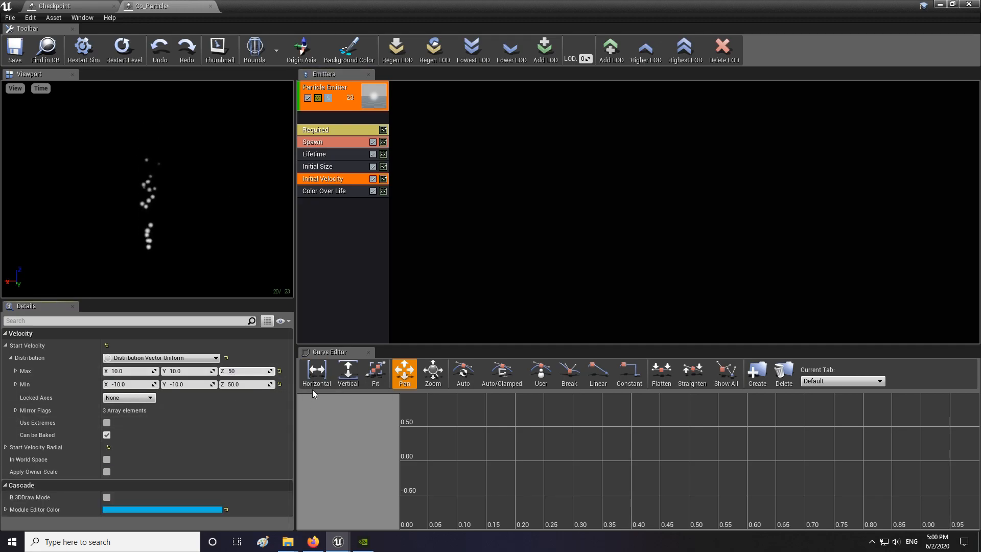
{"action": "left_click", "coordinate": [237, 384]}
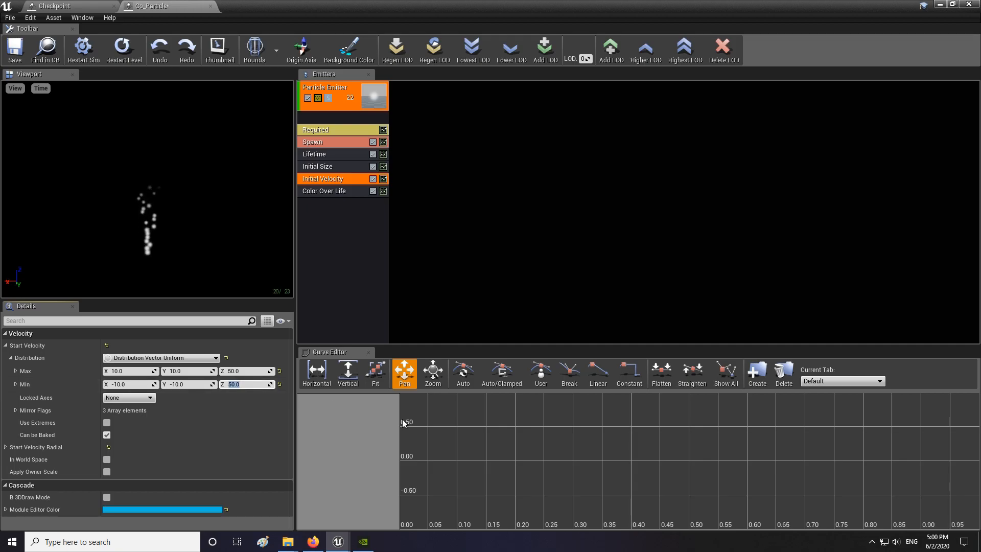
{"action": "type", "text": "5"}
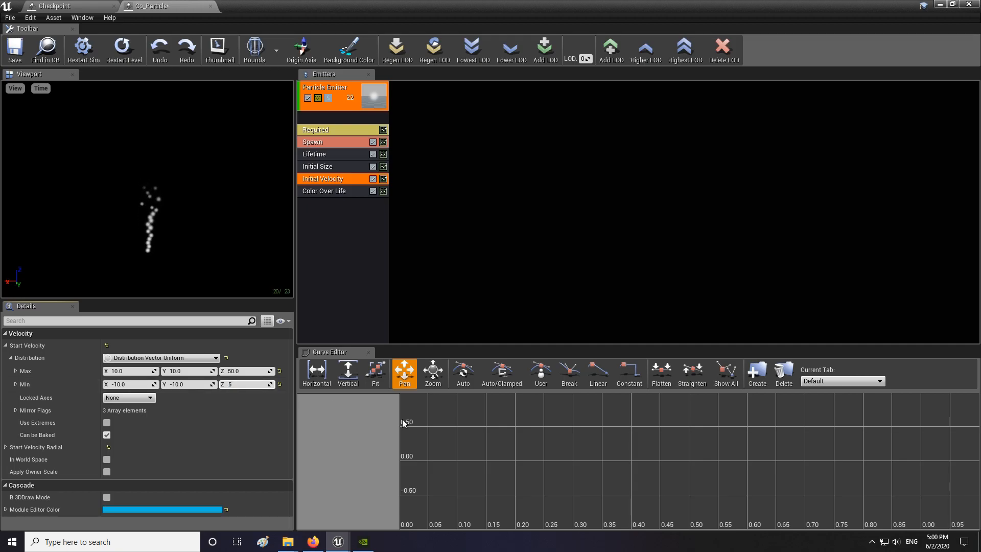
Set both the maximum and minimum Y of the start velocity to 0
{"action": "left_click", "coordinate": [187, 371]}
{"action": "type", "text": "0"}
{"action": "key", "text": "Tab"}
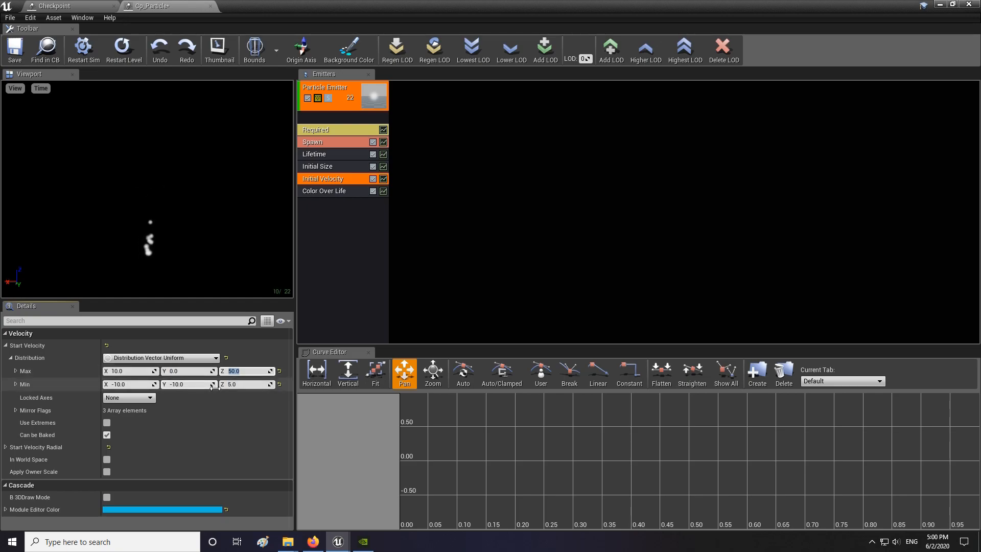
{"action": "left_click", "coordinate": [214, 387]}
{"action": "type", "text": "0"}
Try a maximum X of 5 for the start velocity and restore it to 10
{"action": "left_click", "coordinate": [137, 371]}
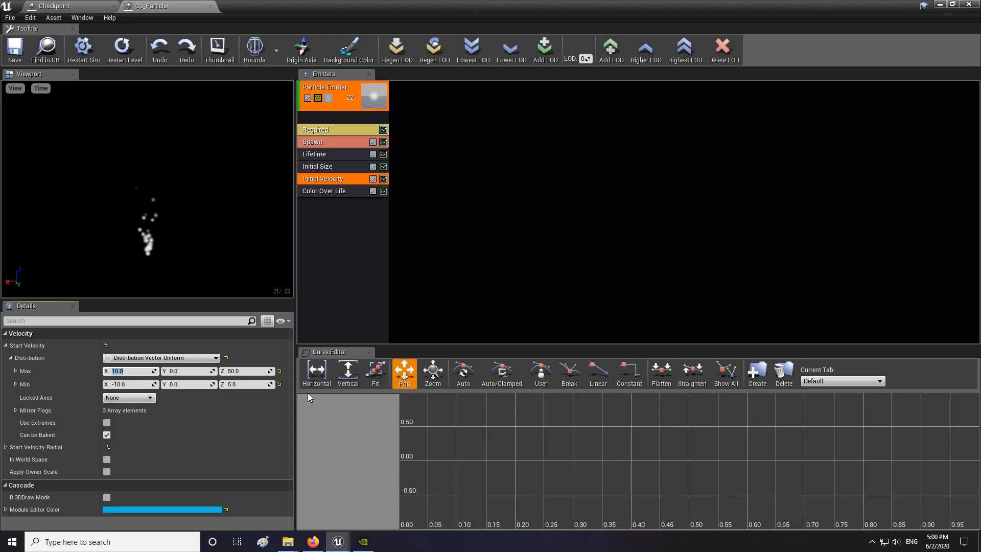
{"action": "left_click", "coordinate": [139, 382]}
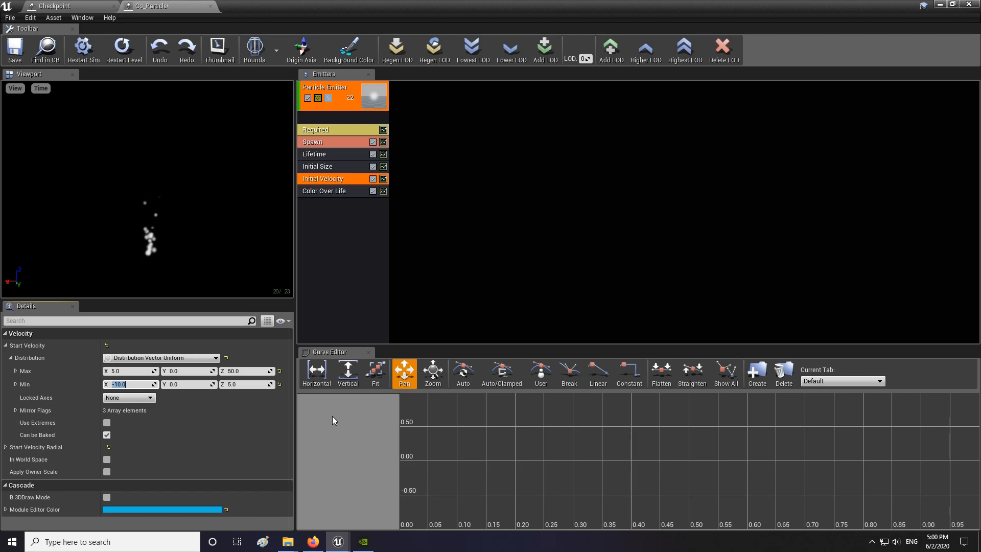
{"action": "left_click", "coordinate": [152, 371]}
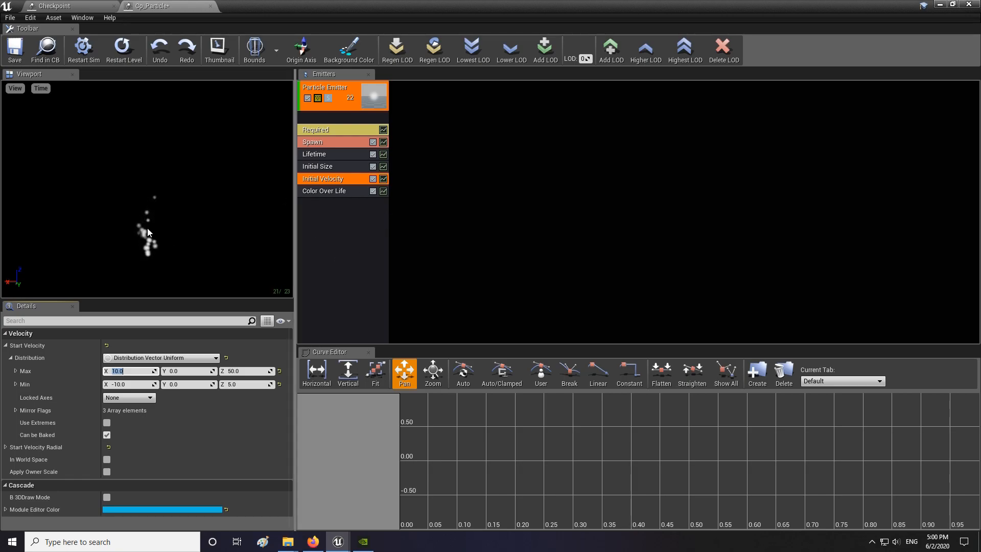
{"action": "left_click", "coordinate": [366, 211]}
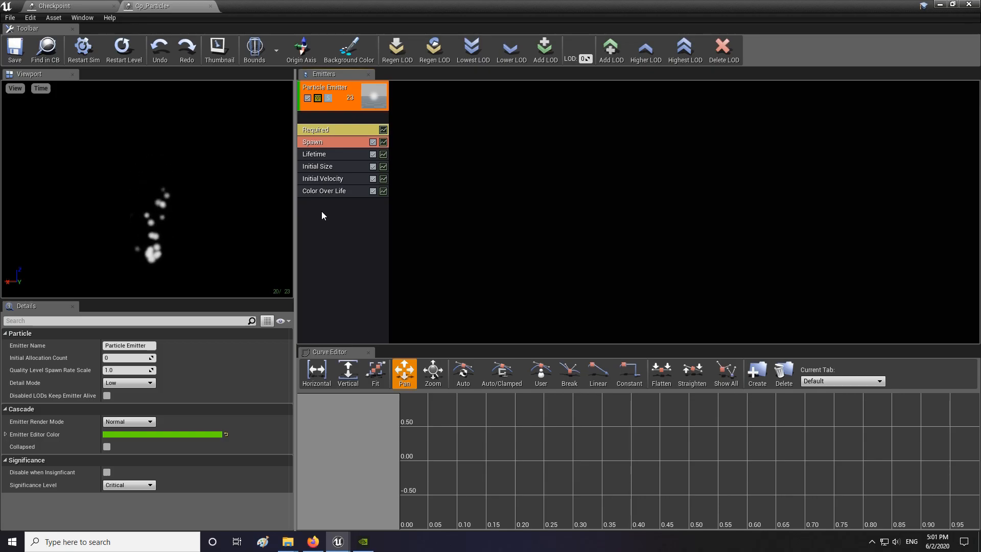
{"action": "right_click", "coordinate": [317, 226]}
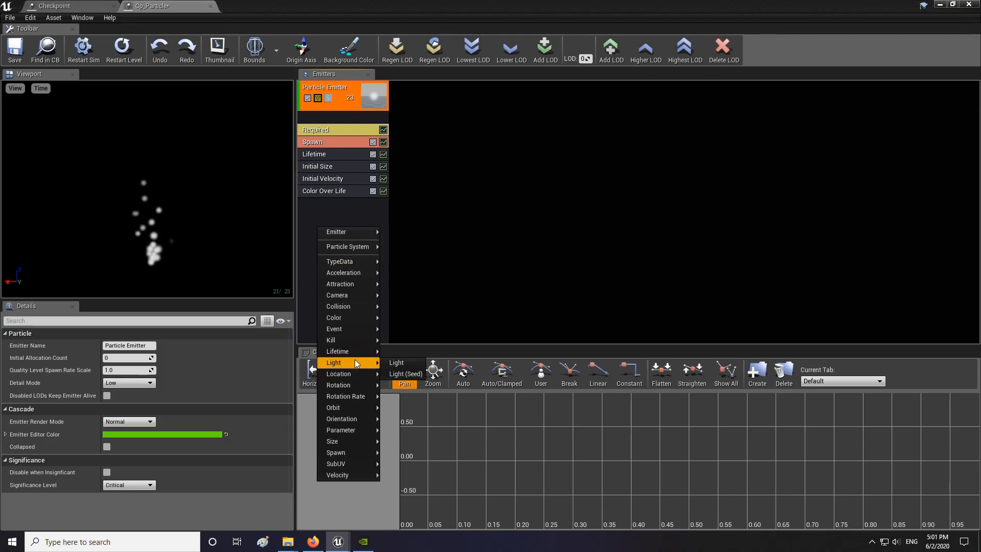
{"action": "left_click", "coordinate": [309, 214]}
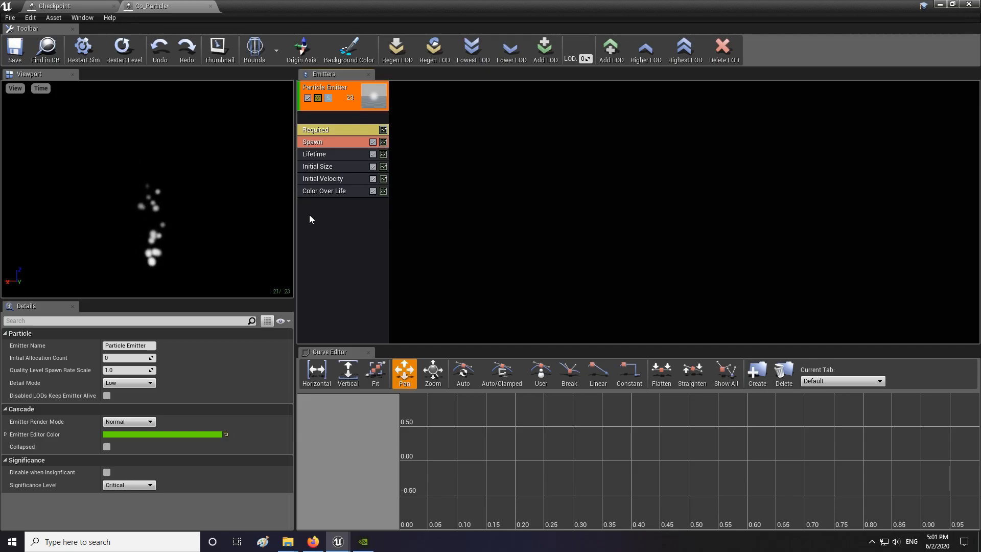
{"action": "right_click", "coordinate": [309, 213]}
{"action": "left_click", "coordinate": [307, 205]}
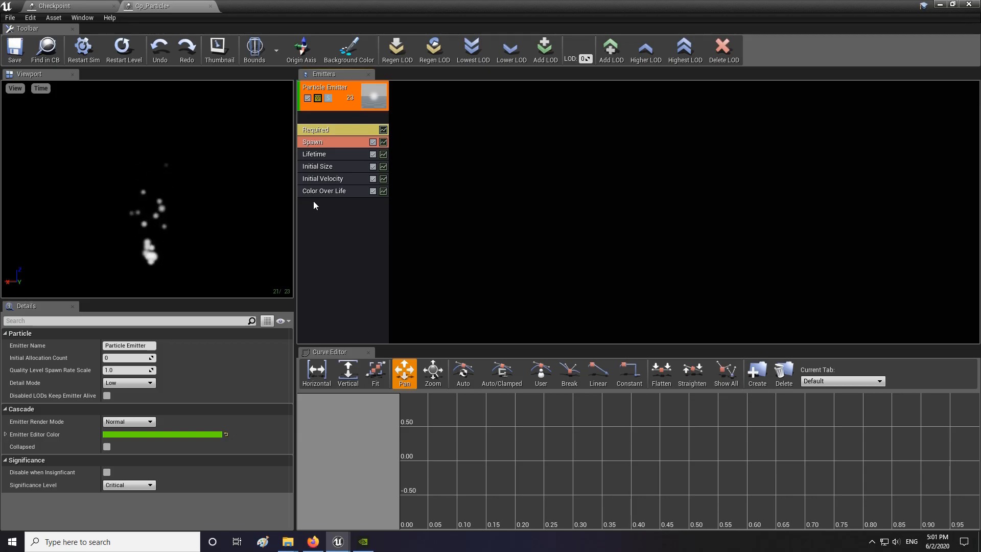
Add an Orbit module to the particle emitter of Cp_Particle
{"action": "right_click", "coordinate": [314, 201]}
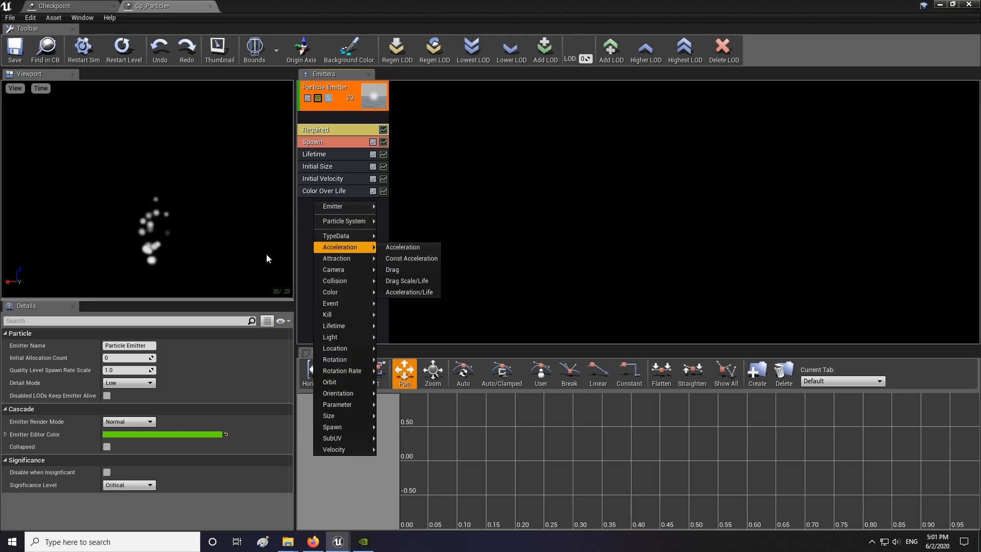
{"action": "mouse_move", "coordinate": [335, 381]}
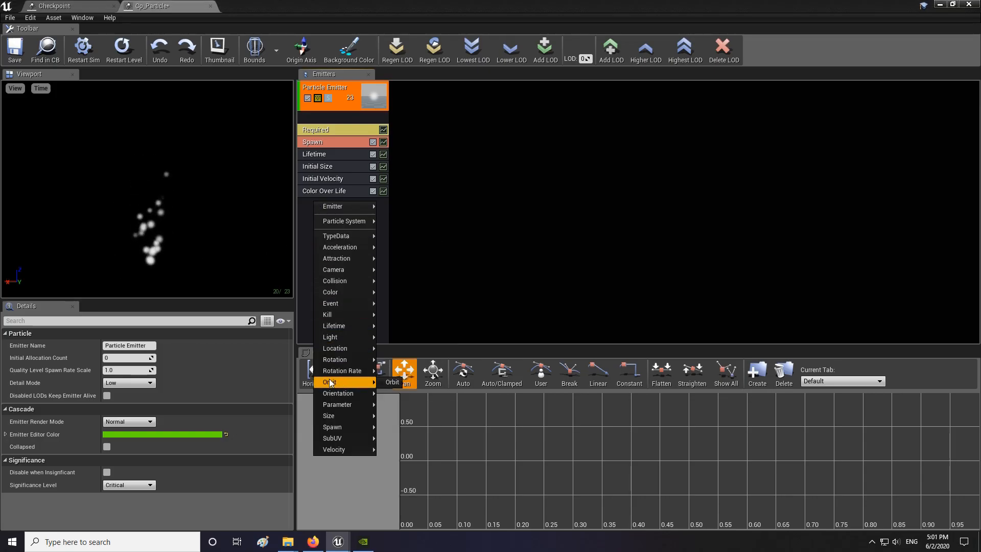
{"action": "left_click", "coordinate": [390, 383]}
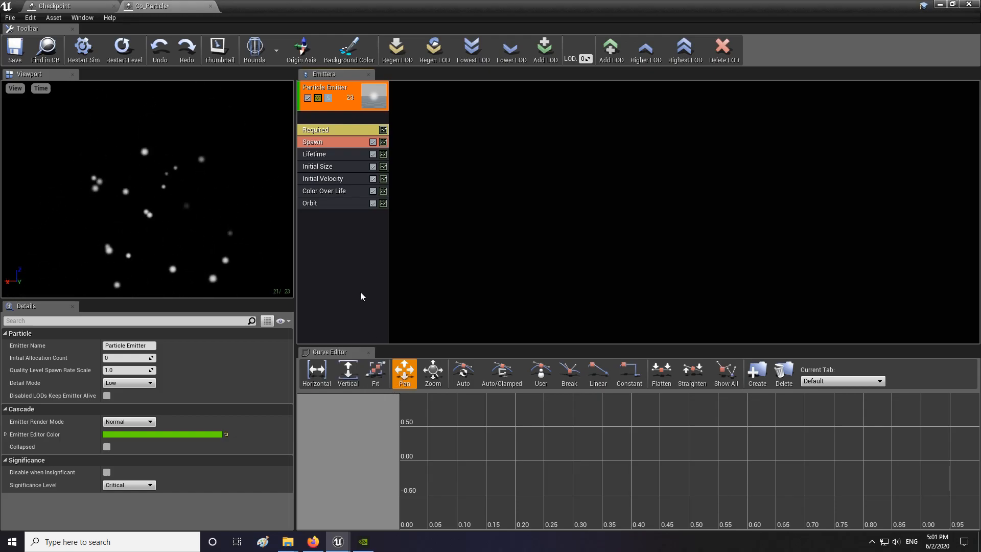
{"action": "scroll", "coordinate": [206, 228], "scroll_direction": "down", "scroll_amount": 3}
{"action": "left_click_drag", "start_coordinate": [206, 228], "coordinate": [203, 223]}
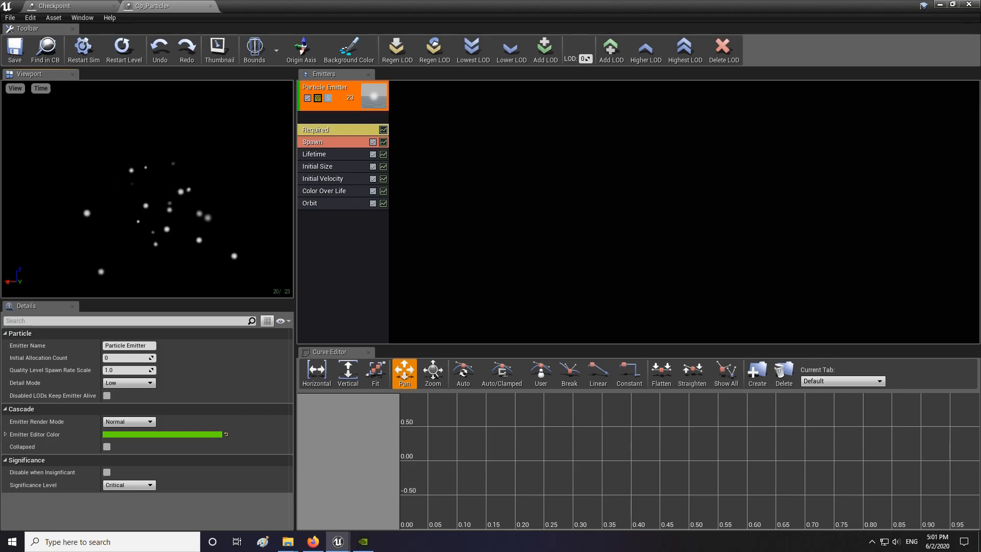
In the Orbit module, set the offset amount's maximum Y to 15 and maximum X to 10
{"action": "left_click", "coordinate": [312, 203]}
{"action": "left_click", "coordinate": [187, 397]}
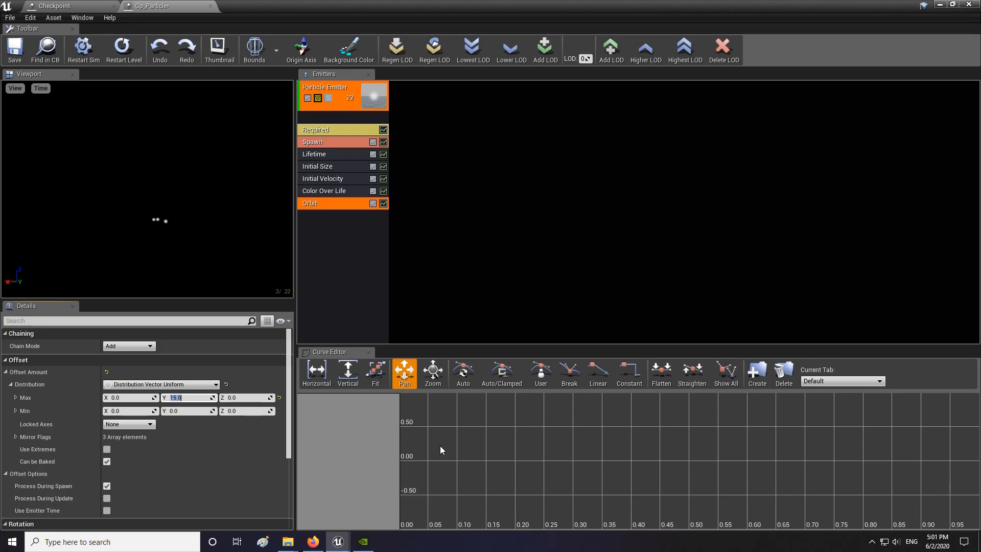
{"action": "left_click_drag", "start_coordinate": [228, 264], "coordinate": [195, 242]}
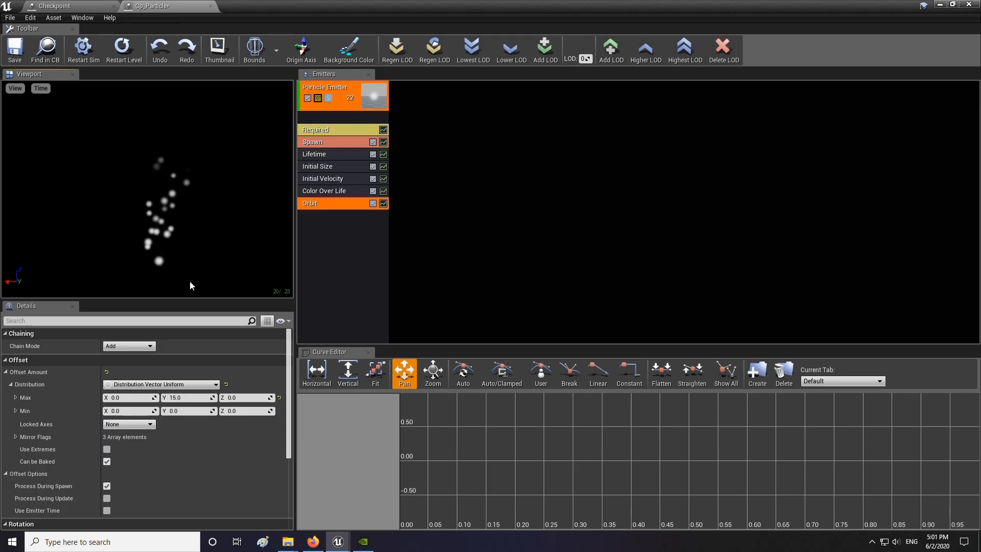
{"action": "left_click", "coordinate": [123, 398]}
{"action": "type", "text": "10"}
{"action": "key", "text": "Return"}
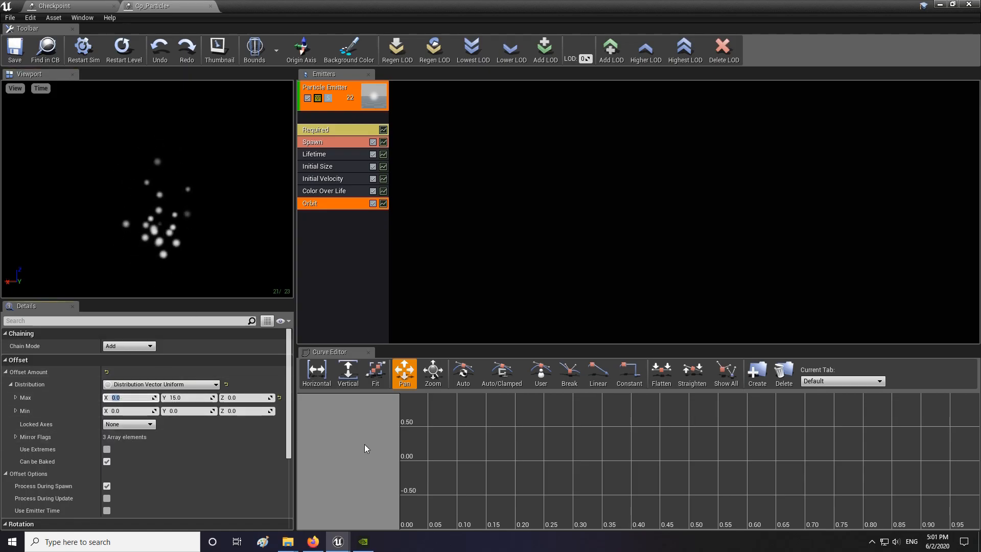
{"action": "left_click_drag", "start_coordinate": [225, 250], "coordinate": [219, 269]}
{"action": "mouse_move", "coordinate": [157, 230]}
{"action": "left_mouse_down"}
{"action": "mouse_move", "coordinate": [157, 221]}
{"action": "mouse_move", "coordinate": [158, 231]}
{"action": "left_mouse_up"}
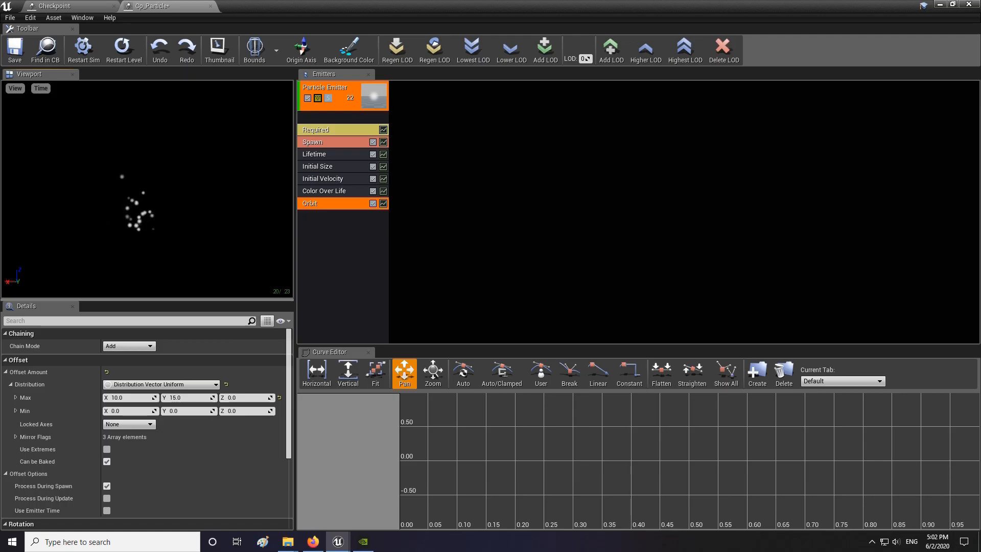
Open the m_flare_01 material from the Required module, examine the Particle Color node's connections to emissive colour and opacity, and close it
{"action": "left_click", "coordinate": [309, 133]}
{"action": "double_click", "coordinate": [118, 357]}
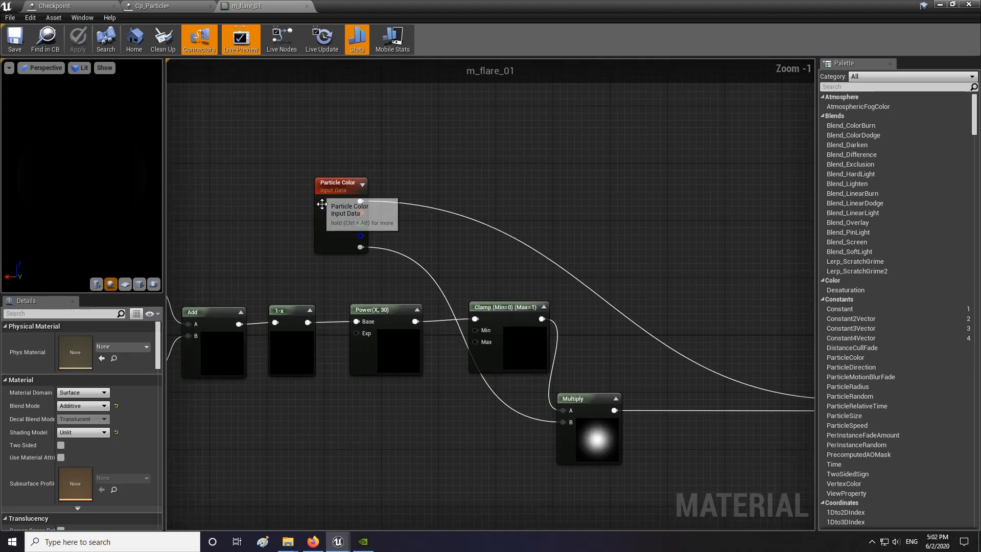
{"action": "left_click", "coordinate": [320, 204]}
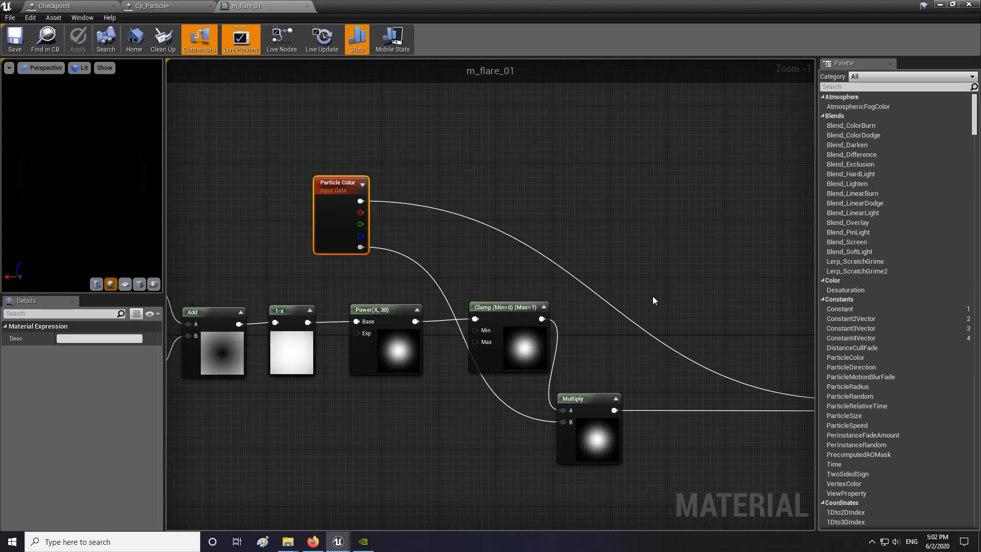
{"action": "right_click_drag", "start_coordinate": [654, 301], "coordinate": [396, 254]}
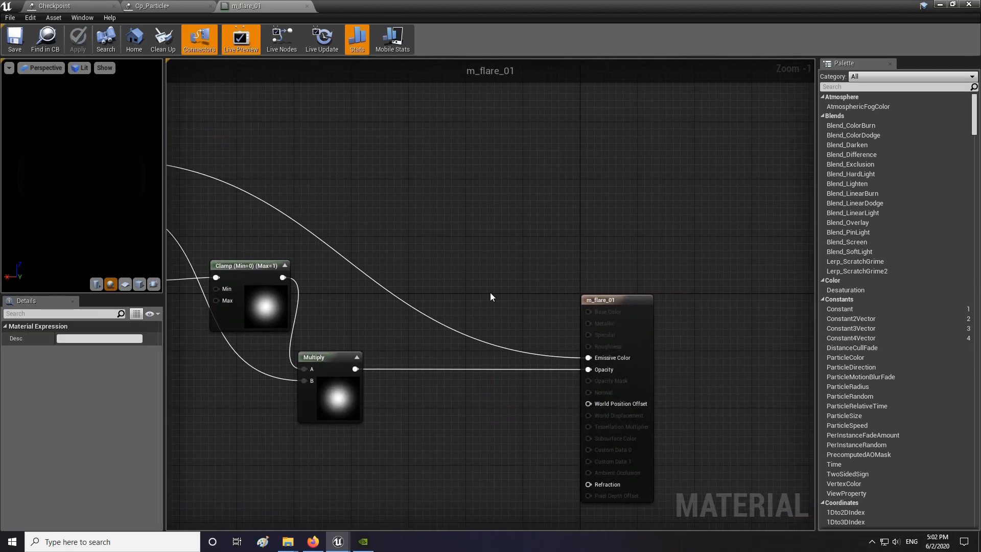
{"action": "left_click", "coordinate": [307, 7]}
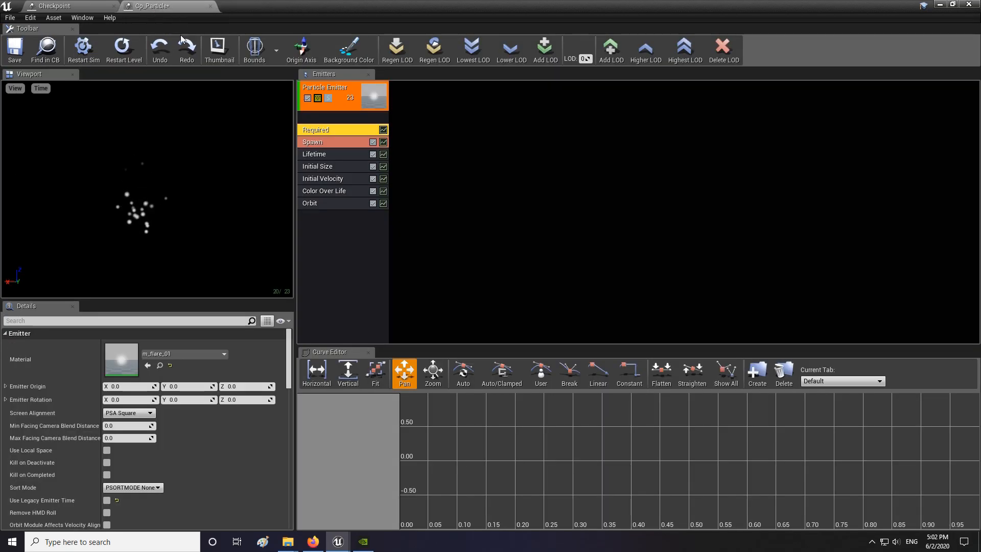
Compare the particle colour with the Checkpoint system and change the Color Over Life distribution to Distribution Vector Constant
{"action": "left_click", "coordinate": [314, 191]}
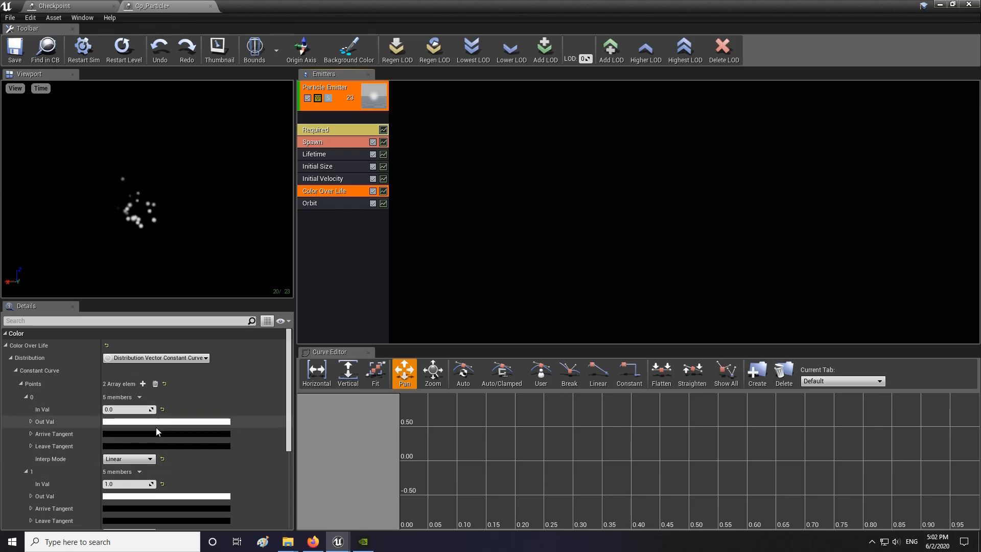
{"action": "left_click", "coordinate": [63, 7]}
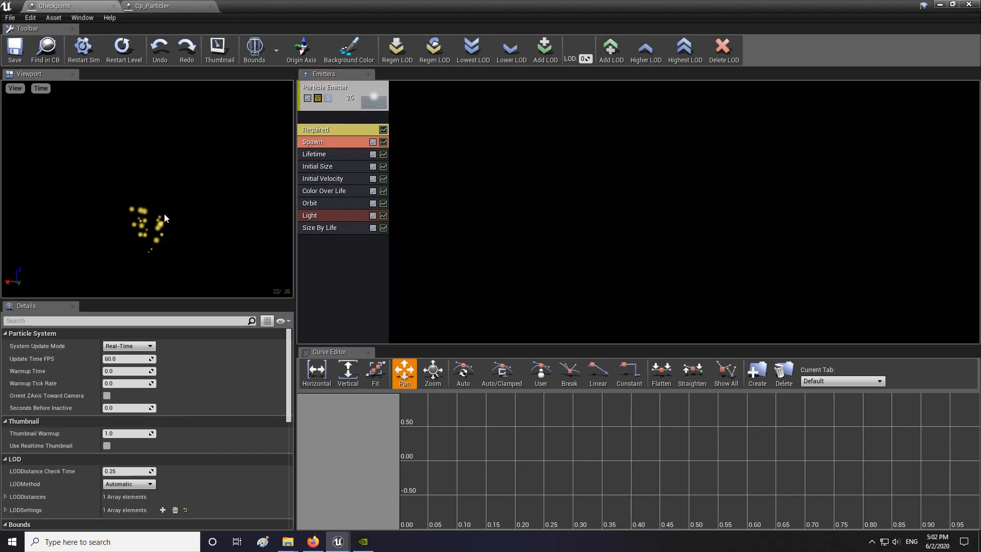
{"action": "left_click", "coordinate": [150, 7]}
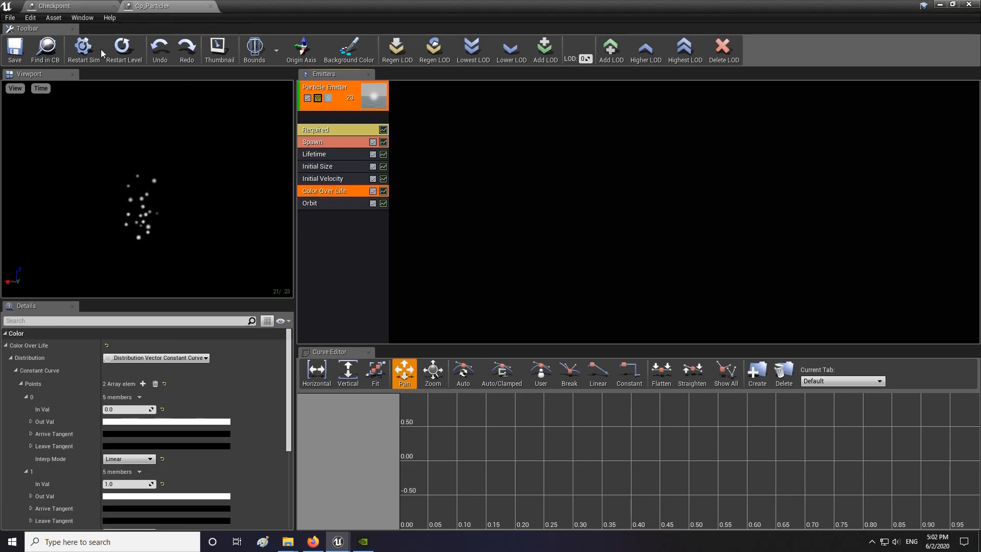
{"action": "left_click", "coordinate": [154, 358]}
{"action": "left_click", "coordinate": [175, 381]}
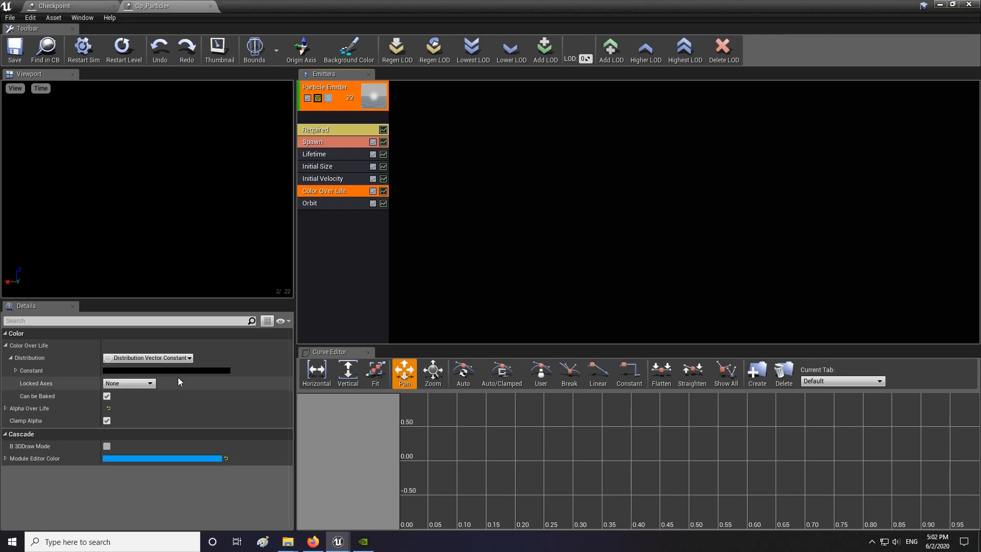
Set the constant Color Over Life to a fully saturated, slightly darkened yellow
{"action": "left_click", "coordinate": [184, 371]}
{"action": "mouse_move", "coordinate": [259, 381]}
{"action": "left_mouse_down"}
{"action": "mouse_move", "coordinate": [263, 372]}
{"action": "mouse_move", "coordinate": [275, 389]}
{"action": "left_mouse_up"}
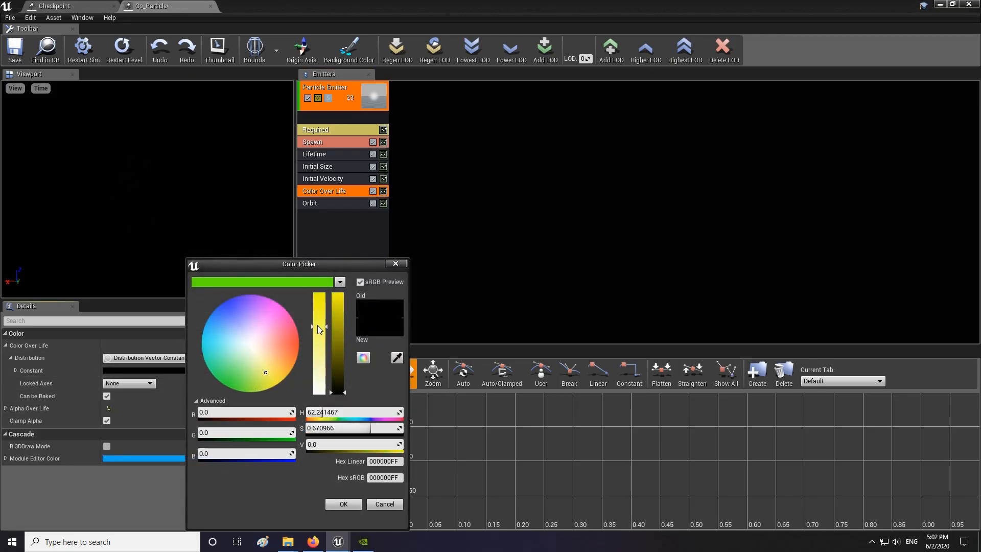
{"action": "left_click_drag", "start_coordinate": [338, 307], "coordinate": [338, 294]}
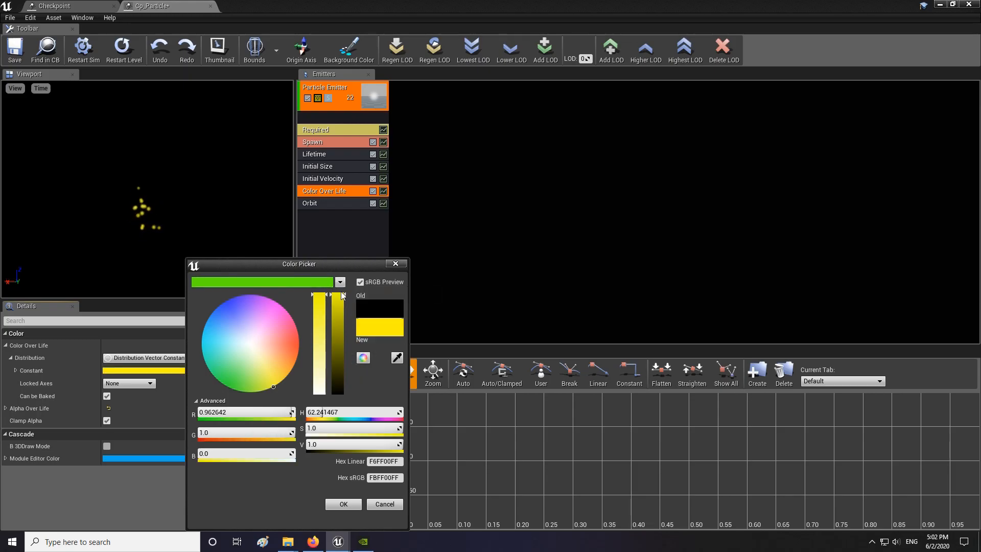
{"action": "left_click_drag", "start_coordinate": [336, 329], "coordinate": [338, 311]}
{"action": "left_click", "coordinate": [339, 504]}
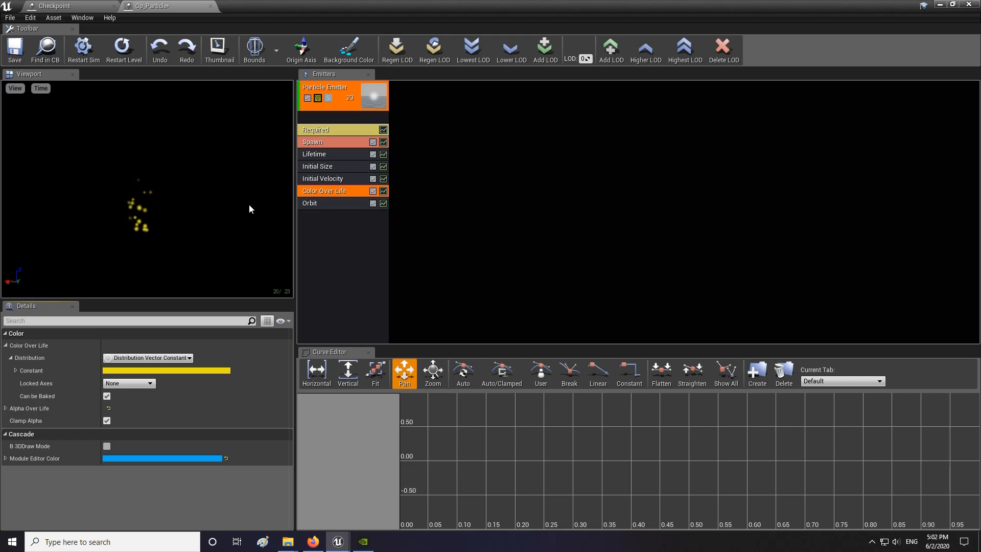
In the Lifetime module, set the minimum lifetime to 2 and the maximum to 3
{"action": "left_click", "coordinate": [326, 177]}
{"action": "left_click", "coordinate": [326, 166]}
{"action": "left_click", "coordinate": [326, 154]}
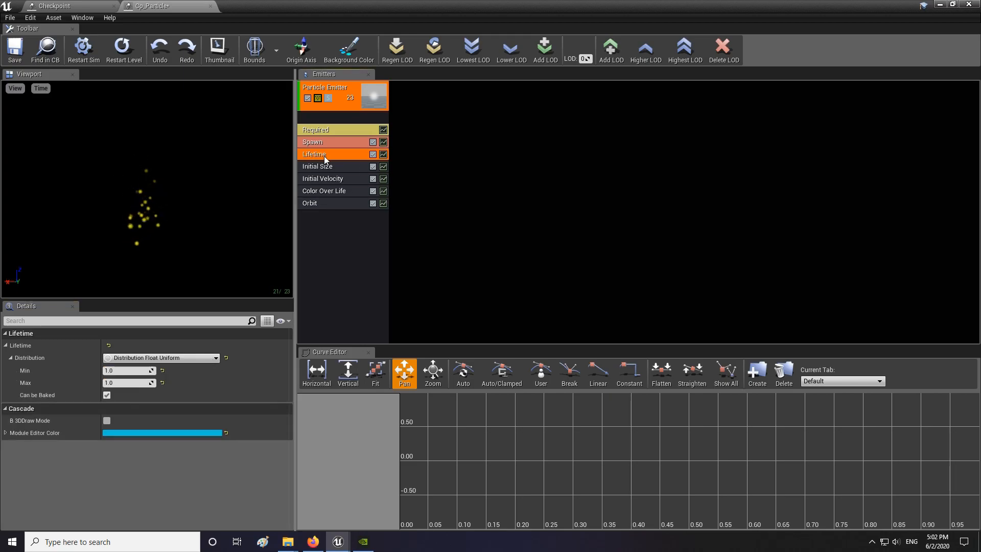
{"action": "left_click", "coordinate": [106, 395]}
{"action": "left_click", "coordinate": [151, 371]}
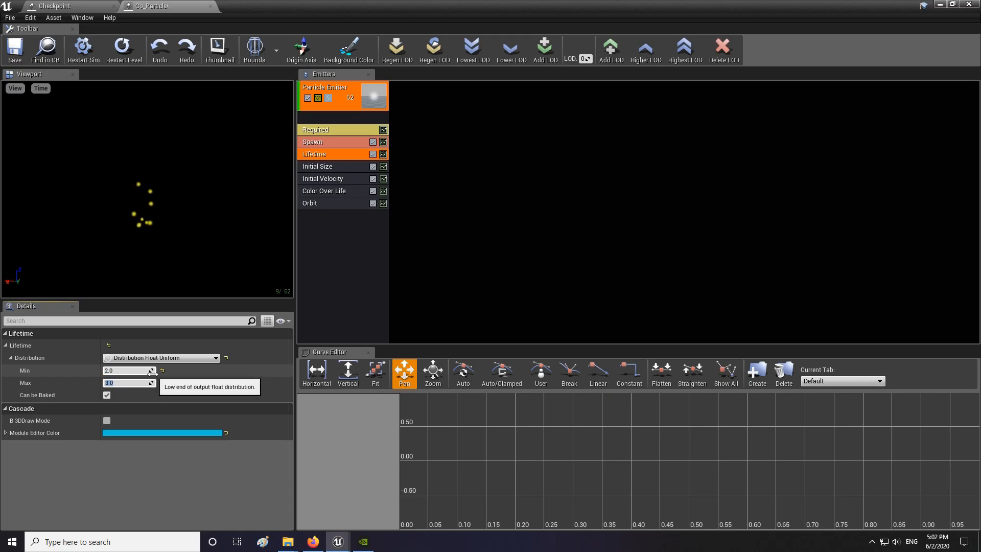
{"action": "left_click", "coordinate": [172, 219]}
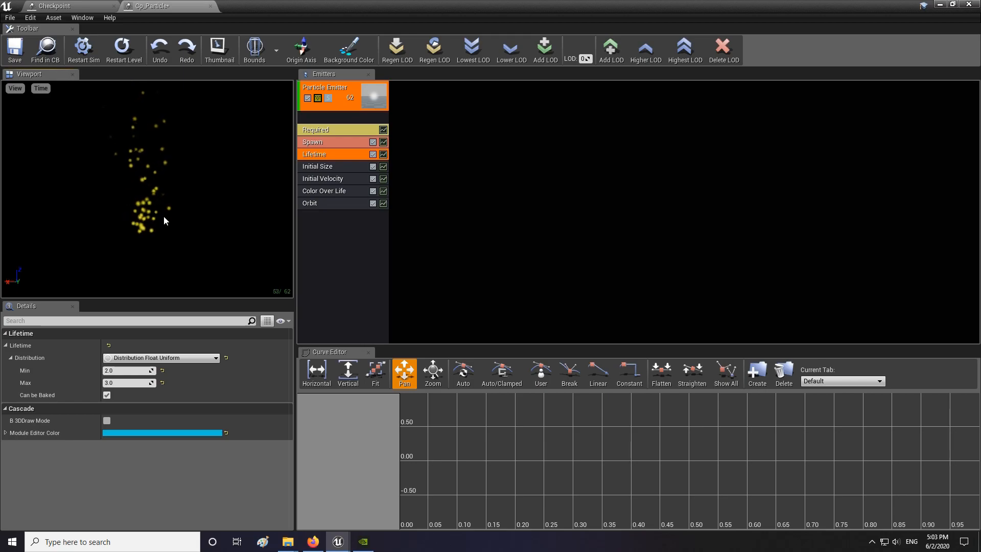
Set the Spawn module's constant spawn rate to 0
{"action": "left_click", "coordinate": [318, 142]}
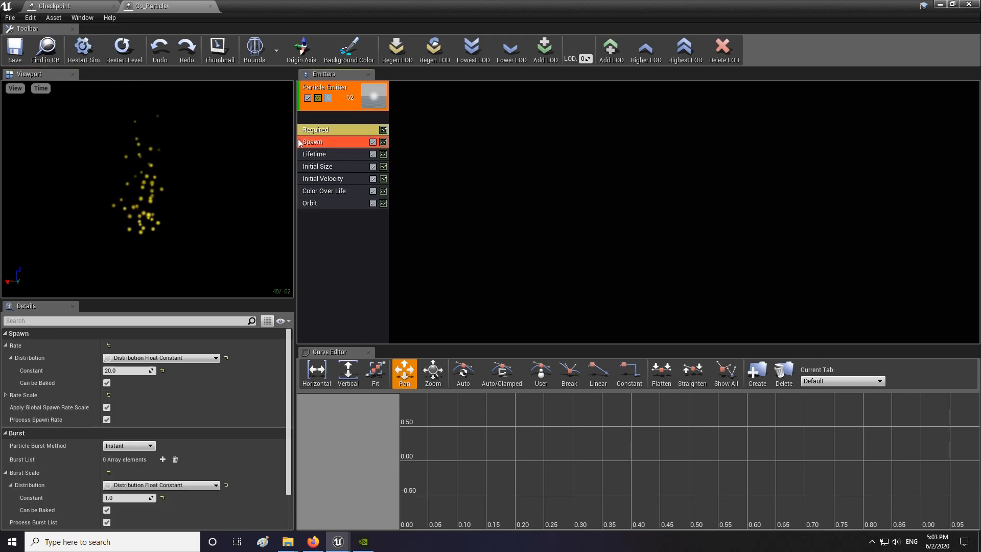
{"action": "left_click", "coordinate": [133, 371]}
{"action": "type", "text": "0"}
{"action": "key", "text": "Return"}
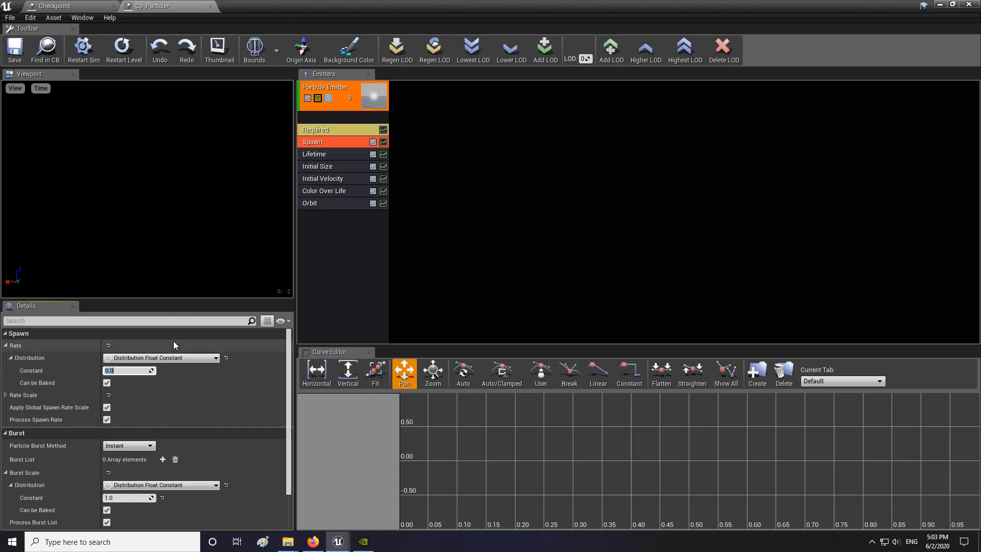
Add one entry to the Spawn module's Burst List and set its Count to 25
{"action": "scroll", "coordinate": [163, 398], "scroll_direction": "down", "scroll_amount": 2}
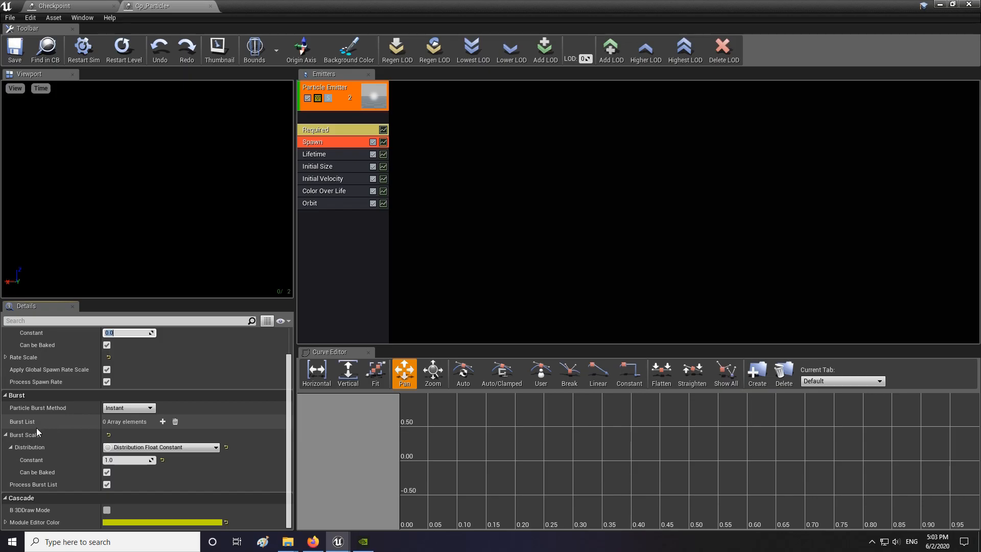
{"action": "scroll", "coordinate": [30, 425], "scroll_direction": "up", "scroll_amount": 1}
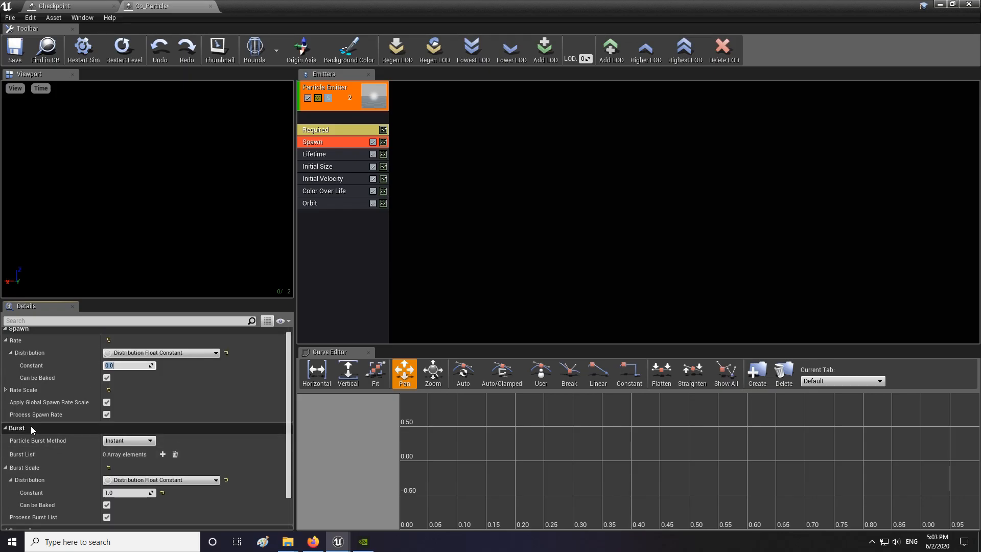
{"action": "scroll", "coordinate": [41, 370], "scroll_direction": "up", "scroll_amount": 1}
{"action": "scroll", "coordinate": [72, 450], "scroll_direction": "down", "scroll_amount": 1}
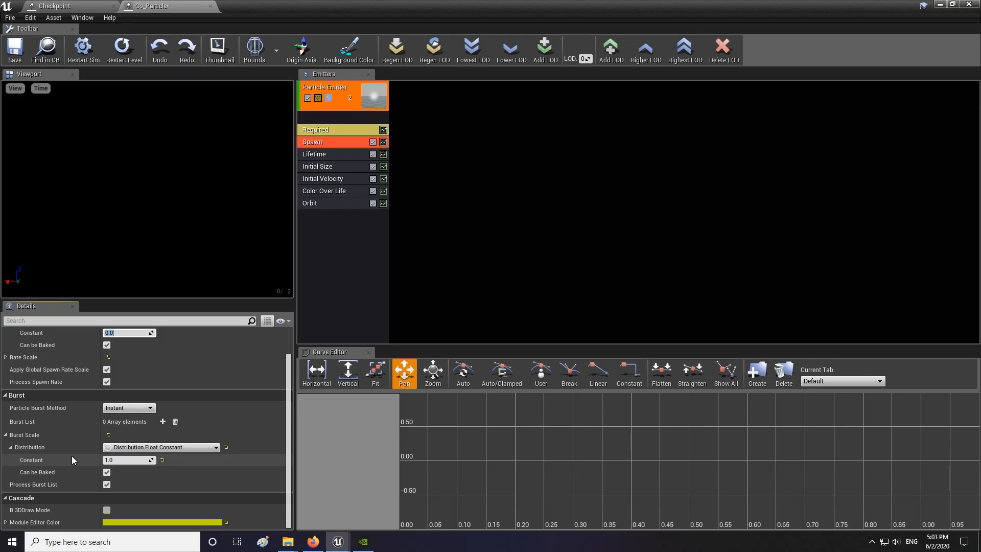
{"action": "left_click", "coordinate": [163, 422]}
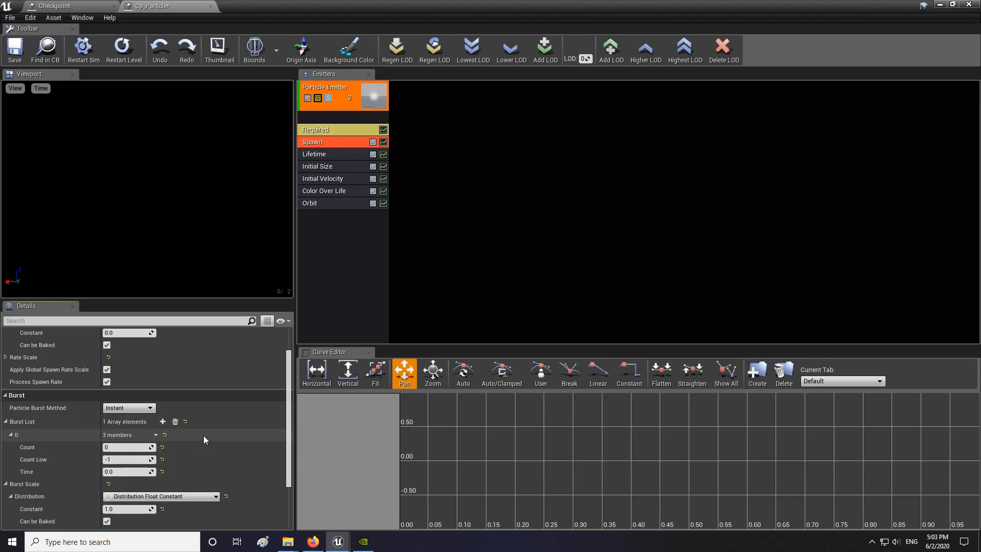
{"action": "scroll", "coordinate": [230, 422], "scroll_direction": "down", "scroll_amount": 1}
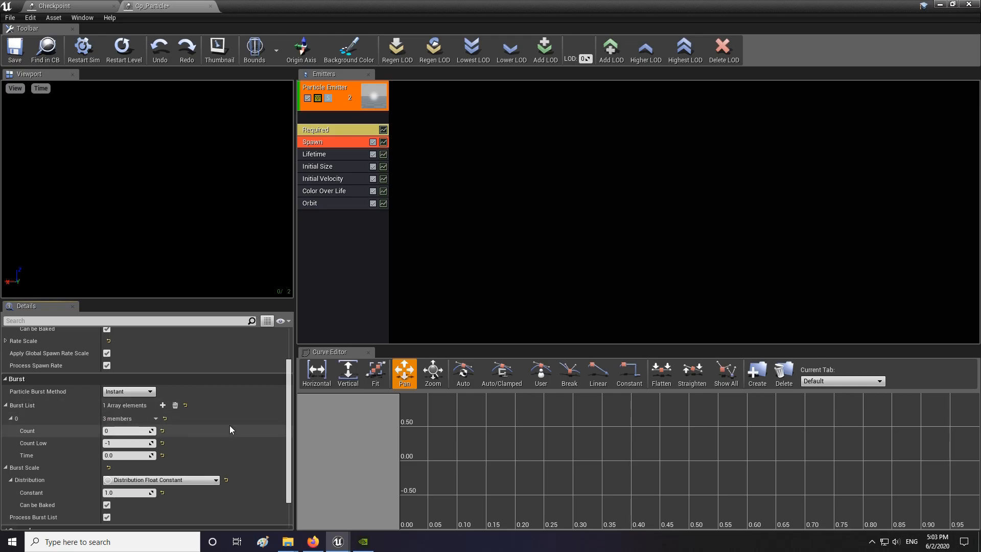
{"action": "scroll", "coordinate": [230, 426], "scroll_direction": "down", "scroll_amount": 1}
{"action": "left_click", "coordinate": [127, 415]}
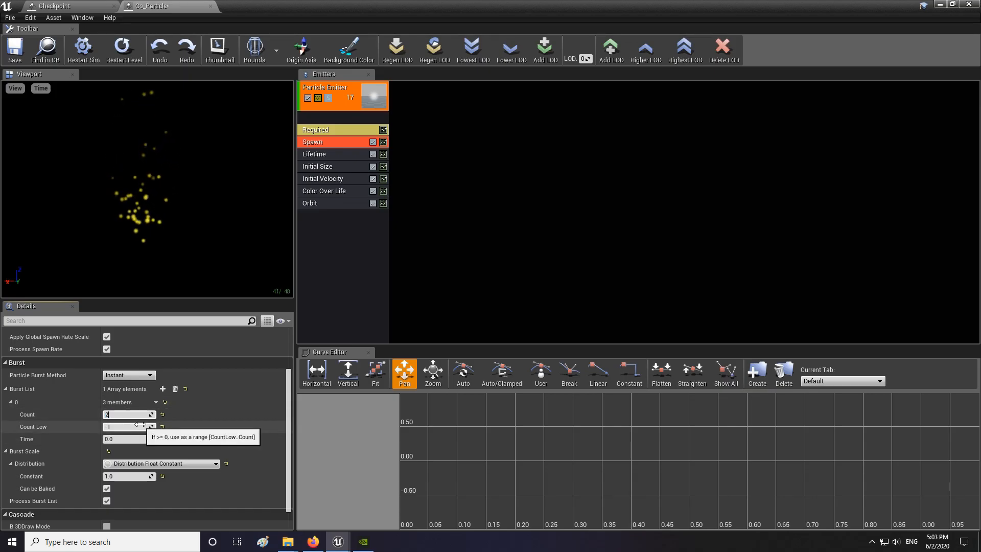
{"action": "type", "text": "25"}
{"action": "key", "text": "Return"}
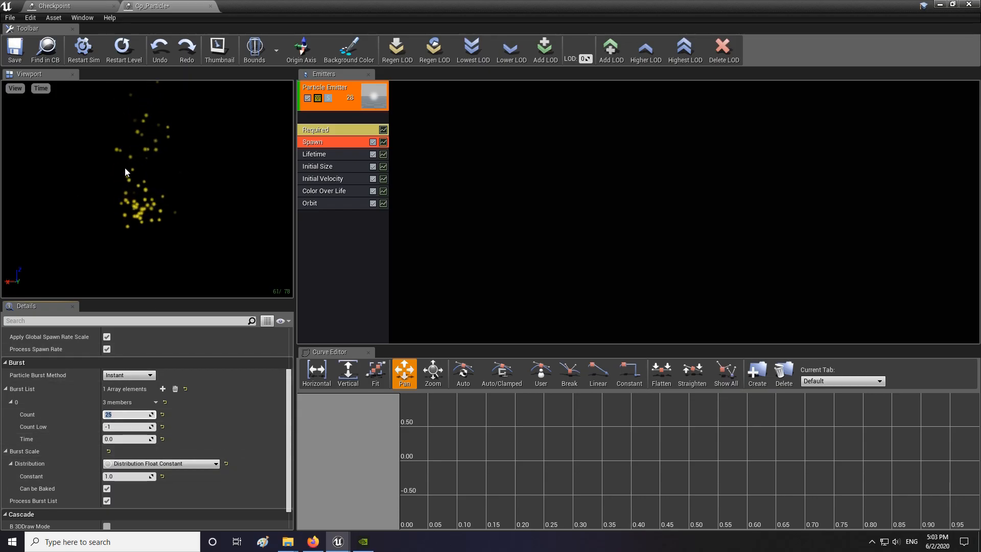
In the Required module, set Emitter Loops to 1
{"action": "scroll", "coordinate": [202, 426], "scroll_direction": "up", "scroll_amount": 3}
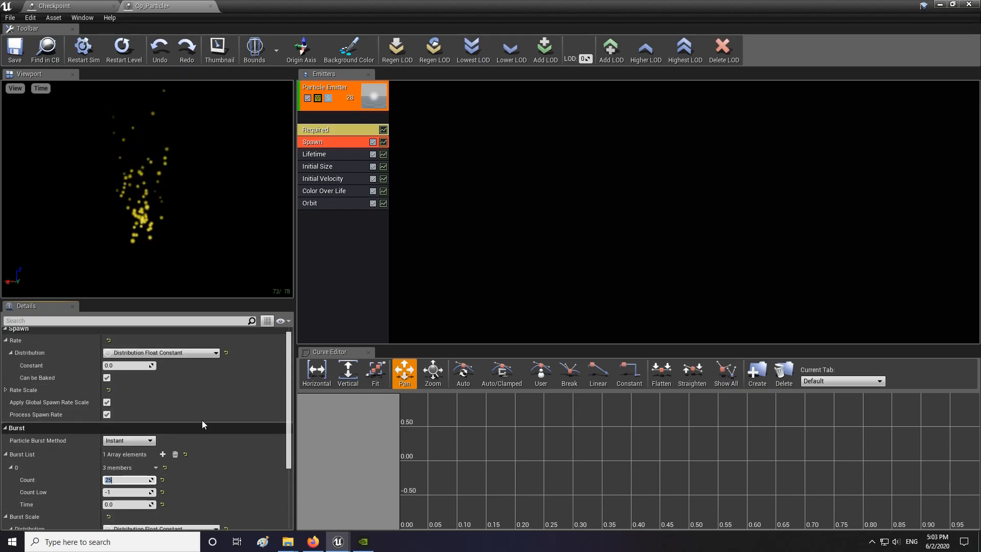
{"action": "left_click", "coordinate": [323, 130]}
{"action": "scroll", "coordinate": [118, 409], "scroll_direction": "down", "scroll_amount": 8}
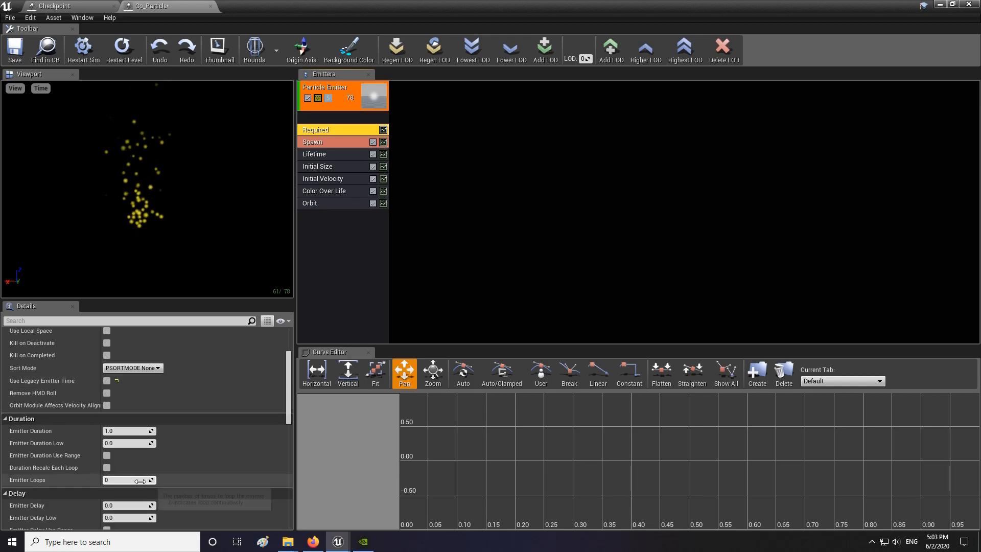
{"action": "left_click", "coordinate": [116, 481]}
{"action": "type", "text": "1"}
{"action": "key", "text": "Return"}
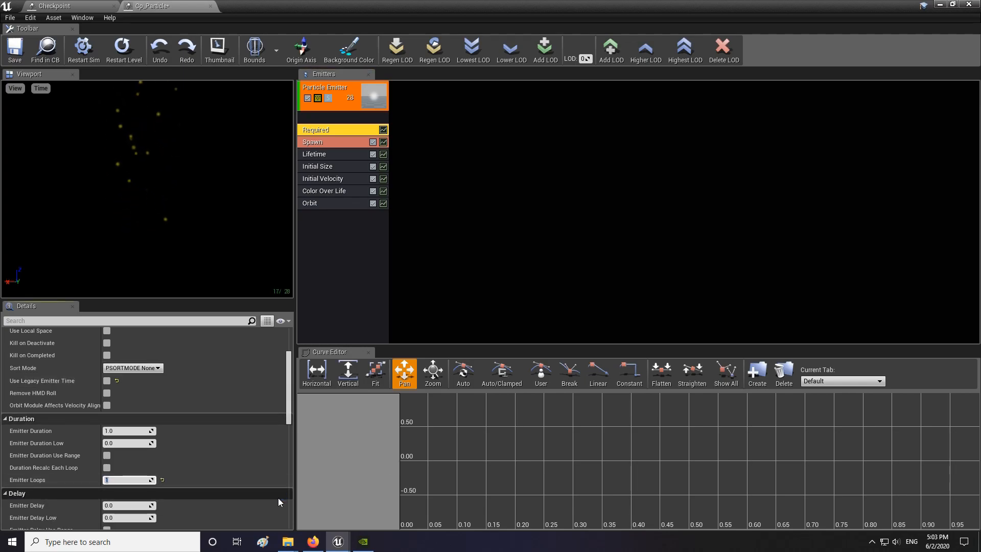
{"action": "left_click", "coordinate": [241, 236]}
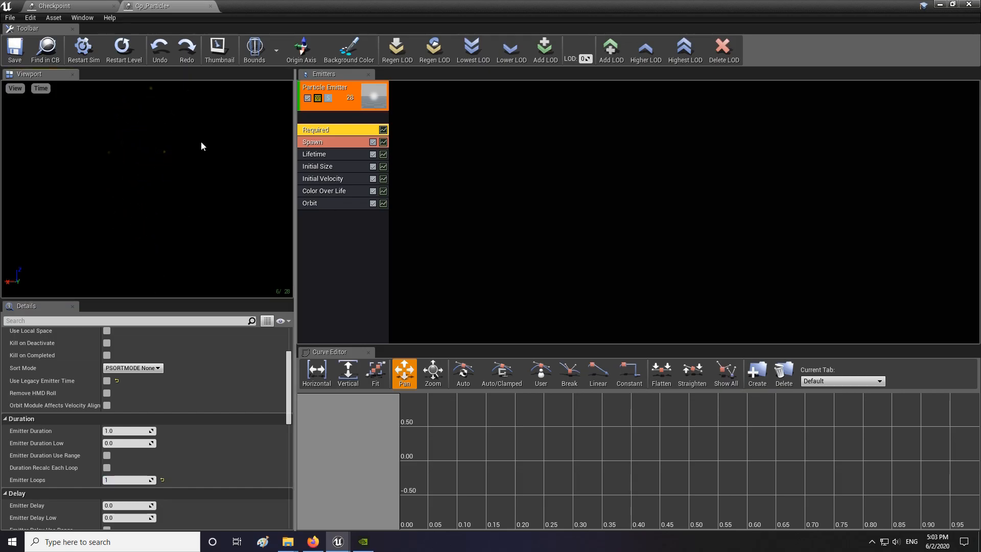
Add a Light module to the particle emitter
{"action": "left_click", "coordinate": [314, 223]}
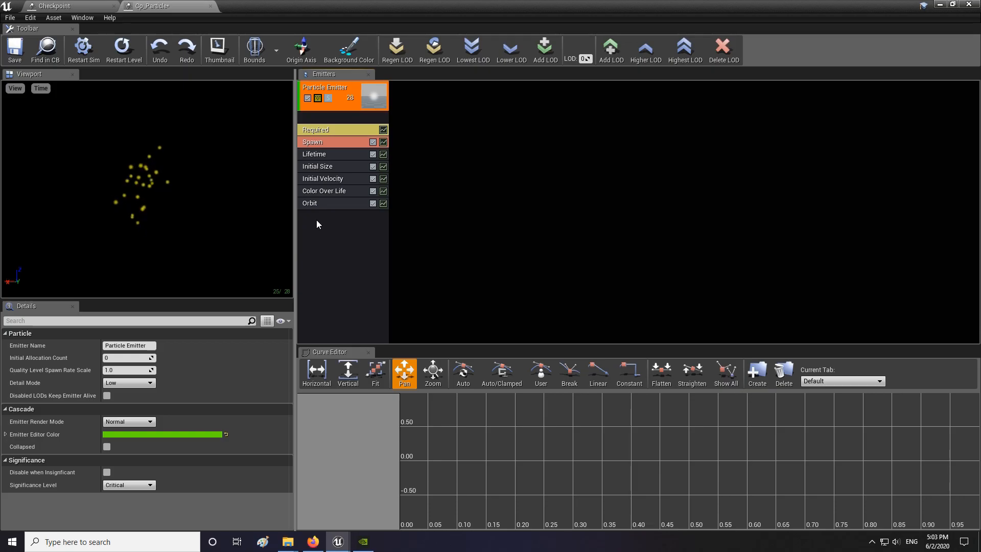
{"action": "right_click", "coordinate": [317, 224]}
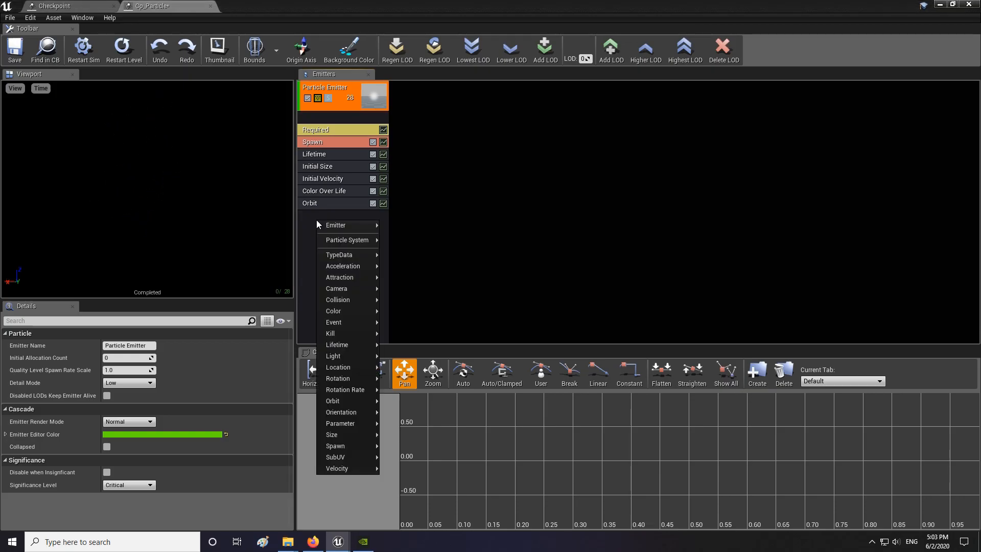
{"action": "mouse_move", "coordinate": [353, 356]}
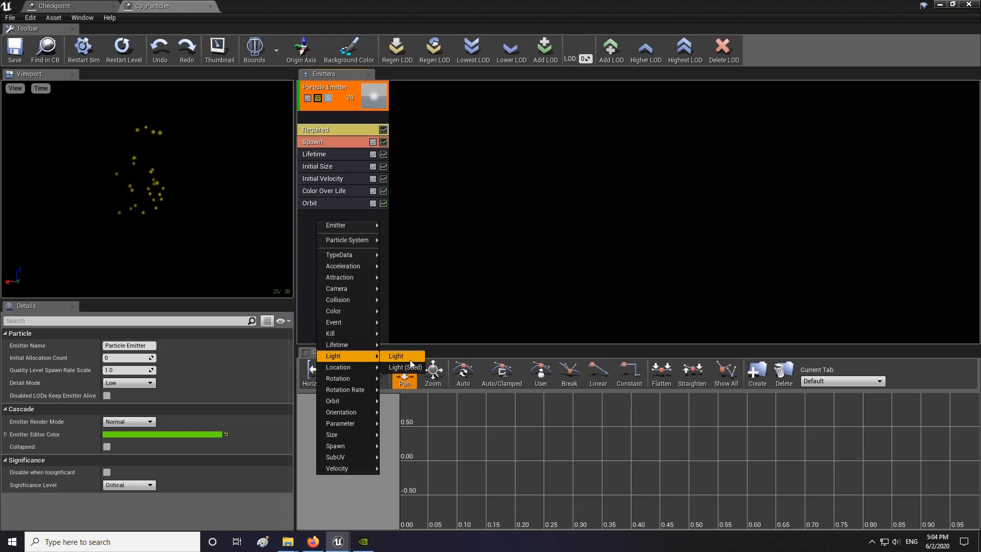
{"action": "left_click", "coordinate": [417, 358]}
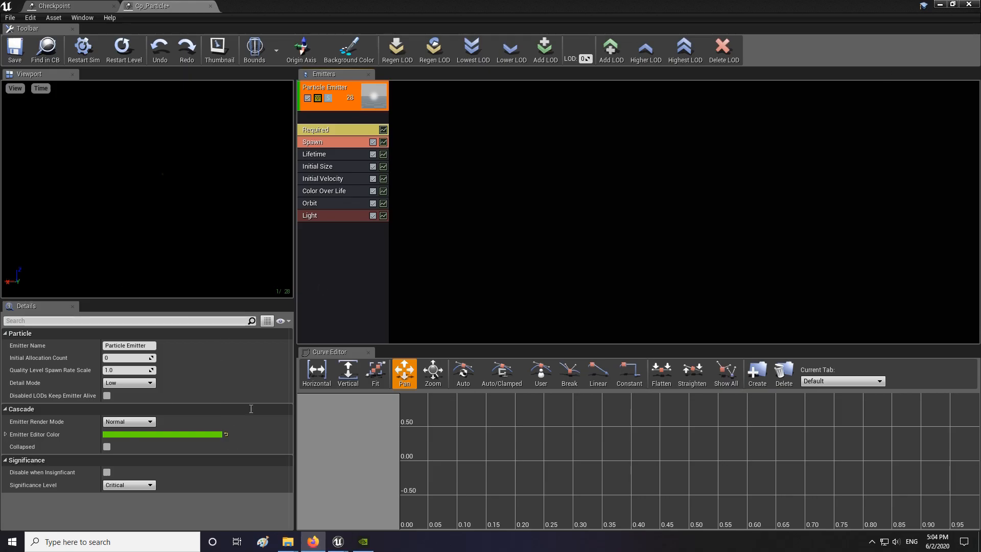
{"action": "left_click", "coordinate": [337, 542]}
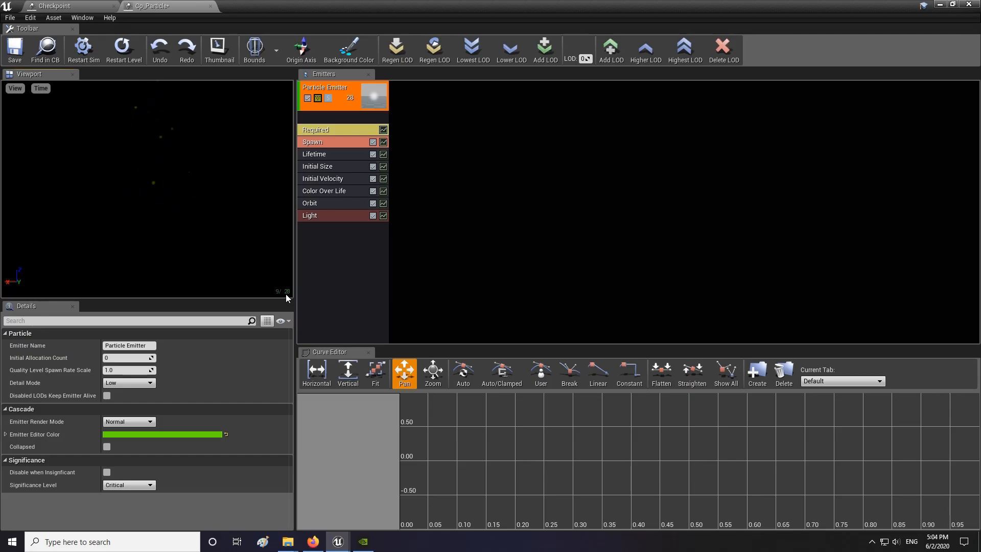
Set the Light module's constant Radius Scale to 15 and save the particle system
{"action": "left_click", "coordinate": [312, 216]}
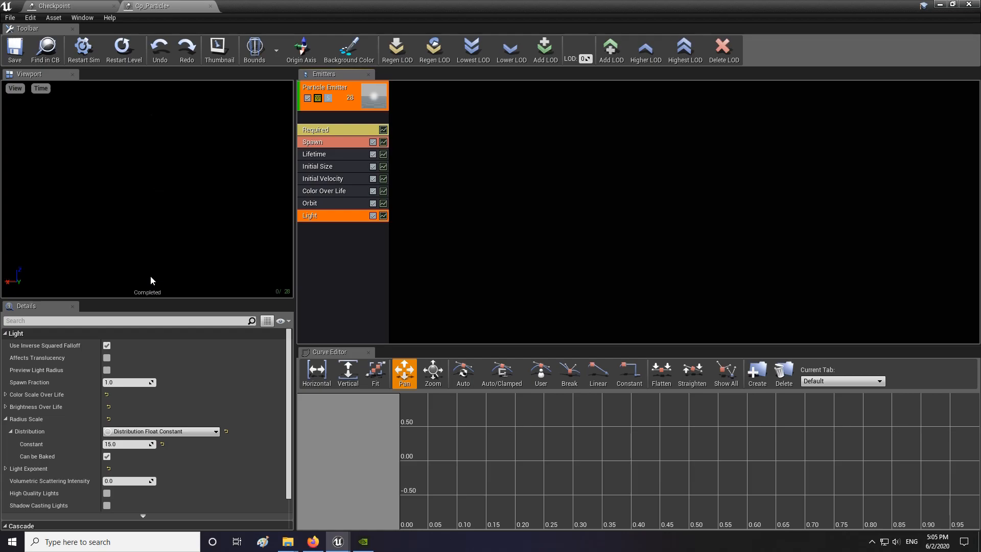
{"action": "left_click", "coordinate": [315, 235]}
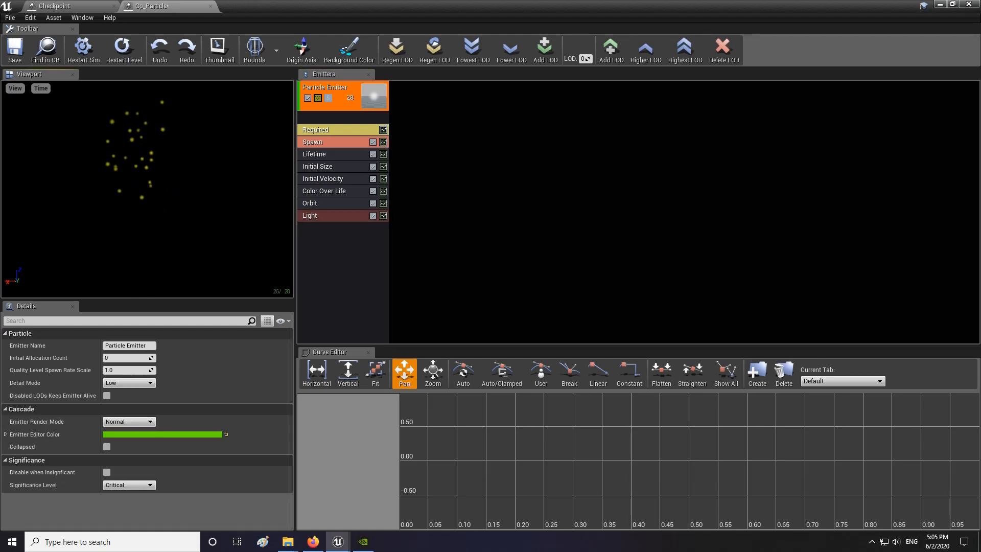
{"action": "left_click", "coordinate": [15, 47]}
Return to the level, select the checkpoint sphere, locate its Bp_CheckP asset in the content browser and open it for editing
{"action": "left_click", "coordinate": [940, 5]}
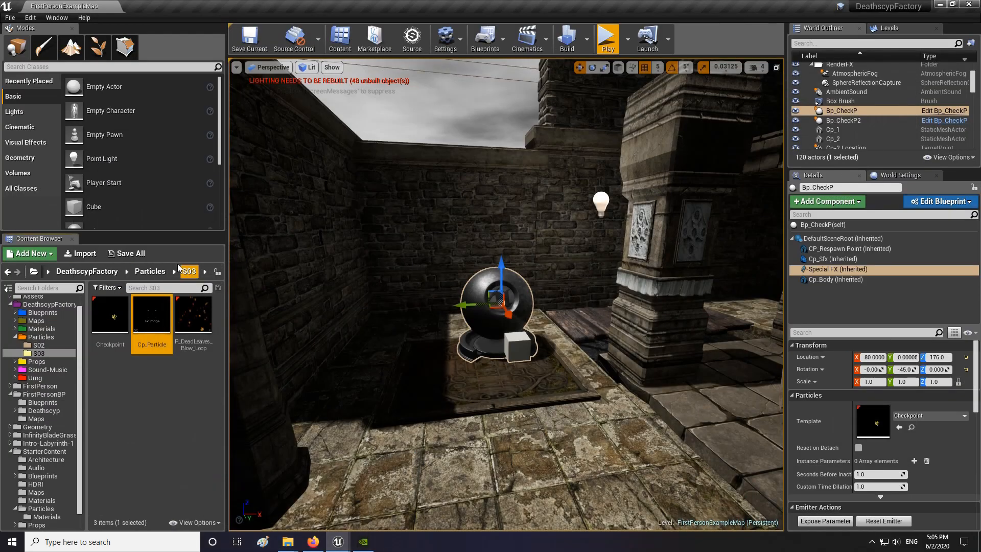
{"action": "scroll", "coordinate": [400, 310], "scroll_direction": "up", "scroll_amount": 6}
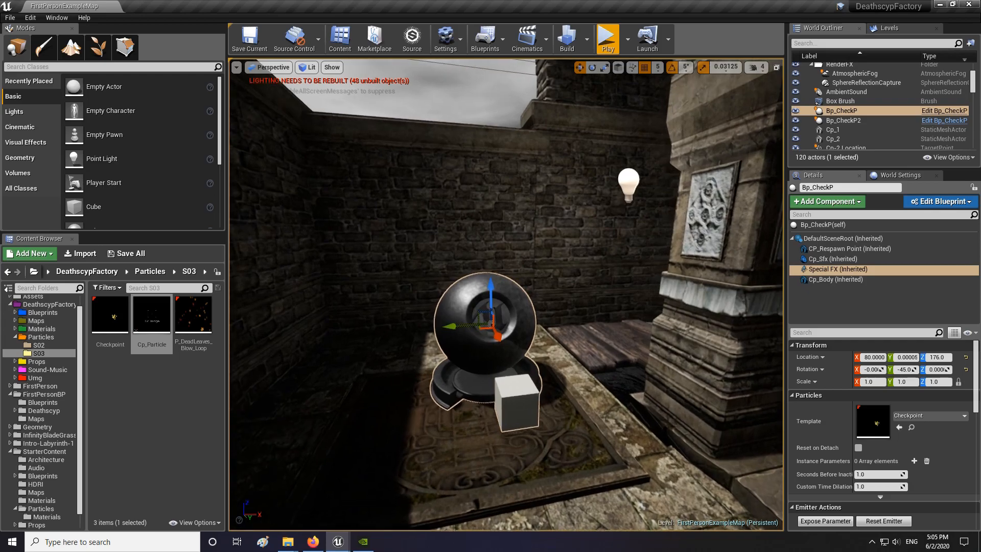
{"action": "left_click", "coordinate": [465, 327]}
{"action": "mouse_move", "coordinate": [466, 328]}
{"action": "right_mouse_down"}
{"action": "mouse_move", "coordinate": [471, 344]}
{"action": "mouse_move", "coordinate": [481, 334]}
{"action": "right_mouse_up"}
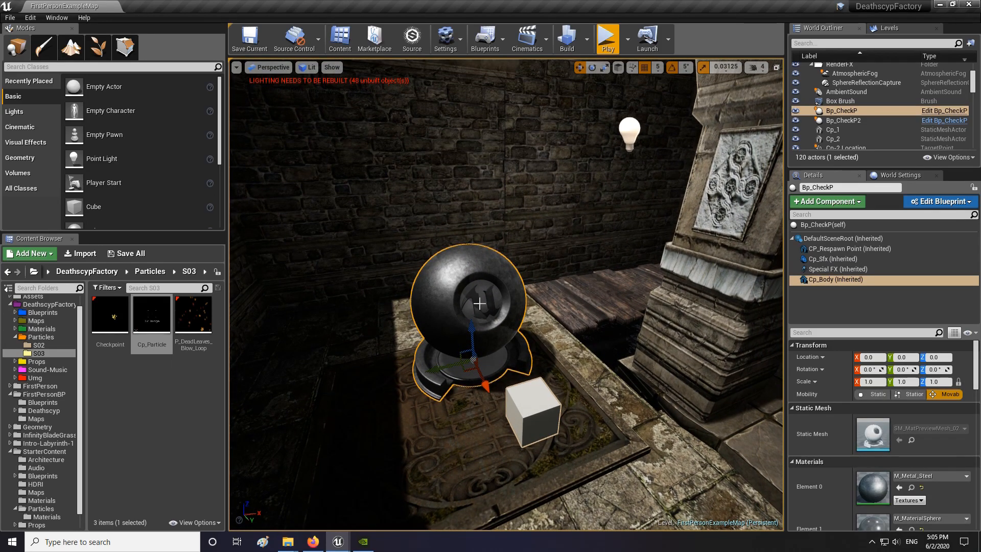
{"action": "key", "text": "ctrl+b"}
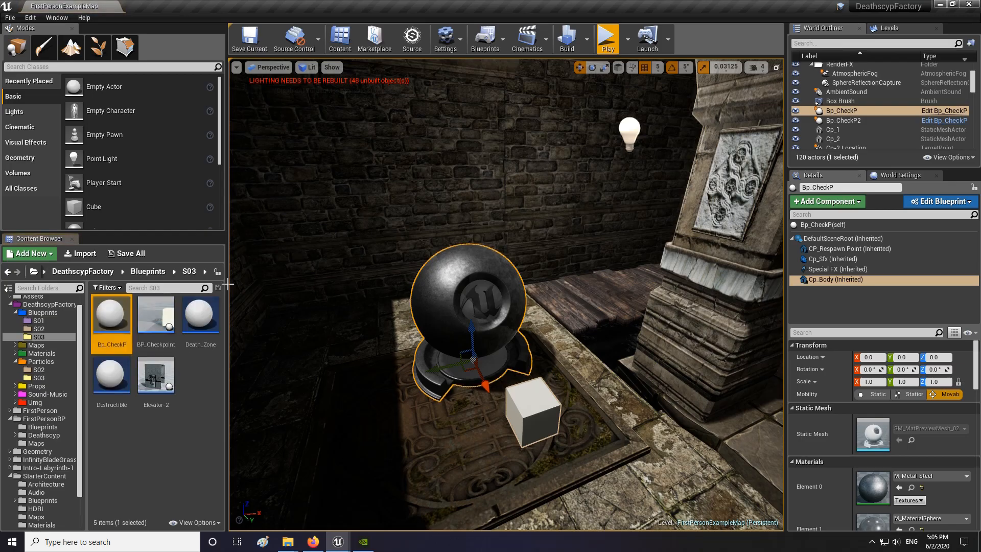
{"action": "double_click", "coordinate": [110, 313]}
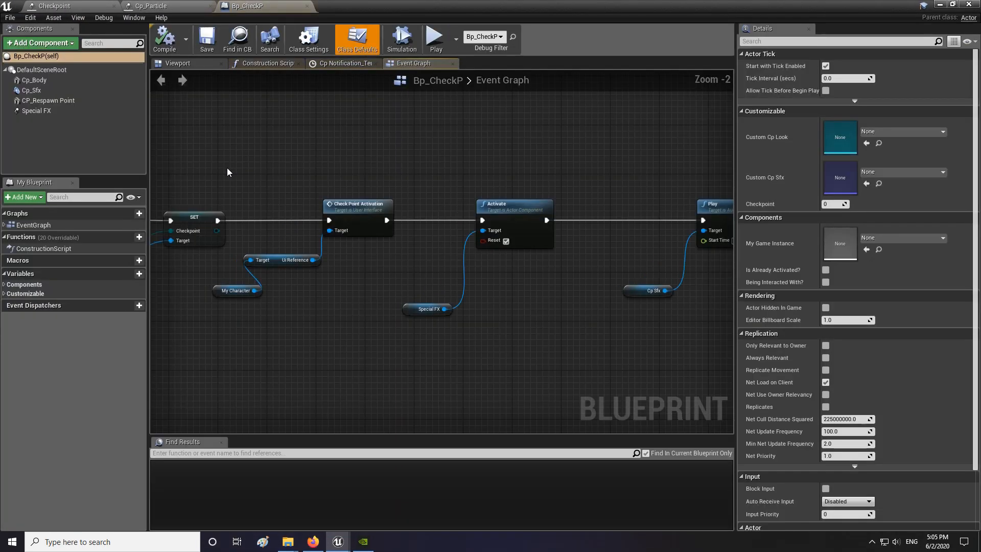
{"action": "left_click", "coordinate": [43, 110]}
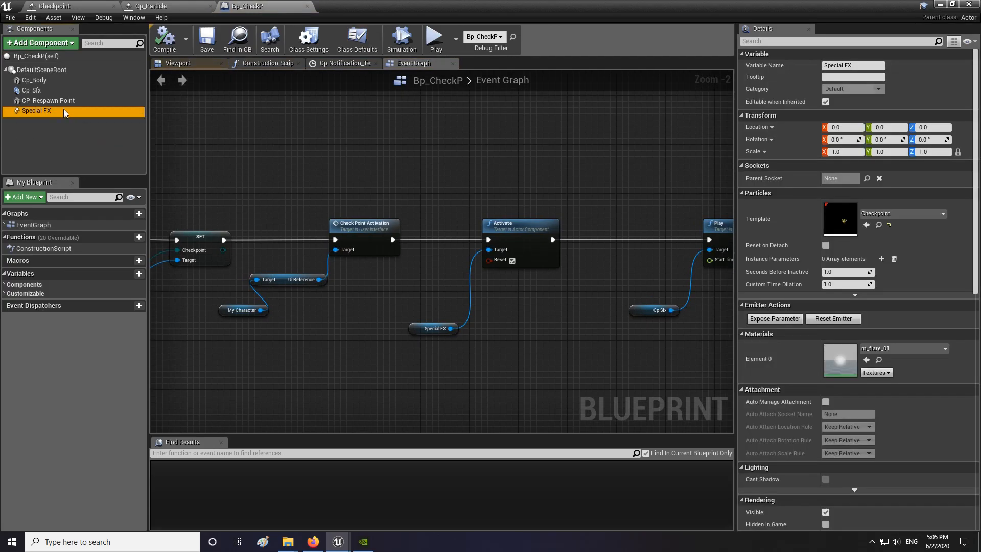
{"action": "left_click", "coordinate": [35, 44]}
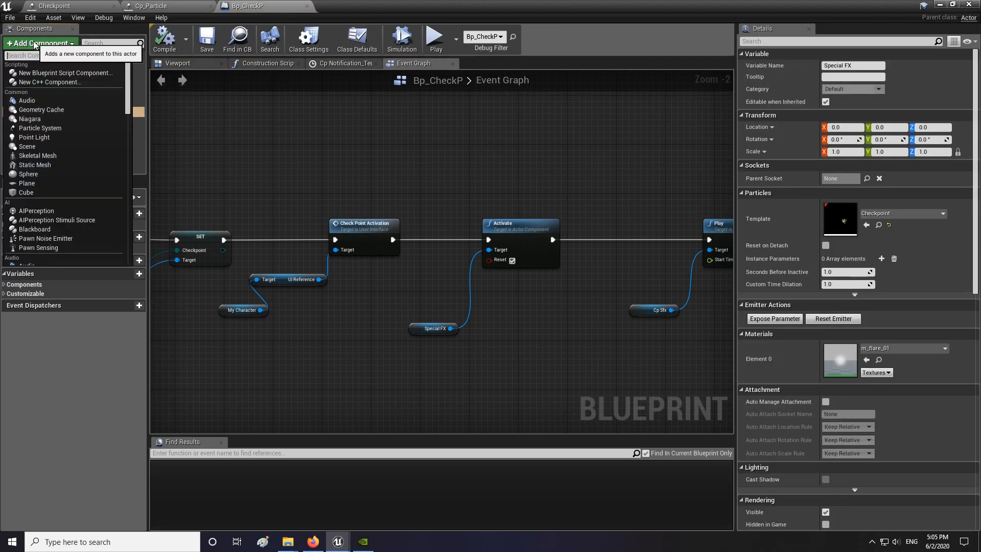
{"action": "left_click", "coordinate": [50, 128]}
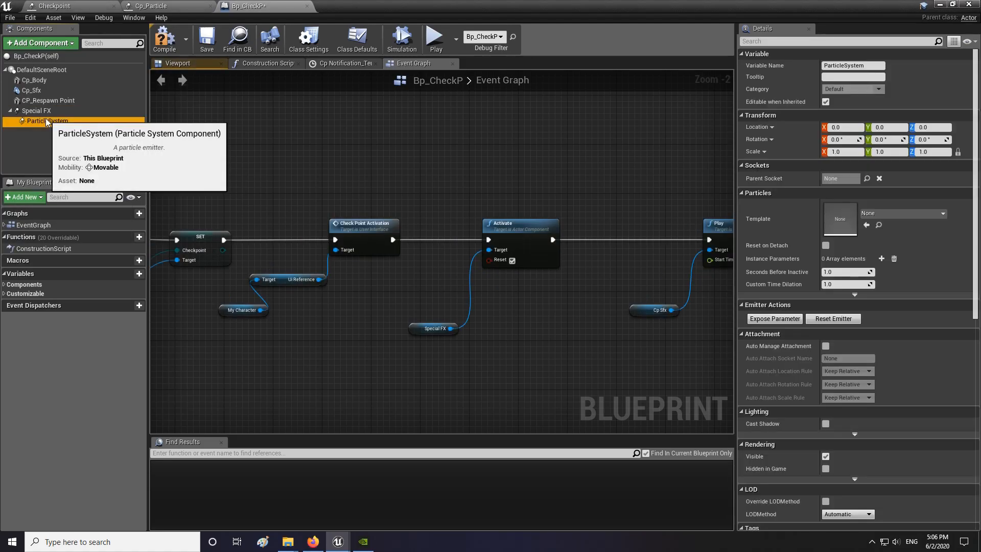
{"action": "key", "text": "Delete"}
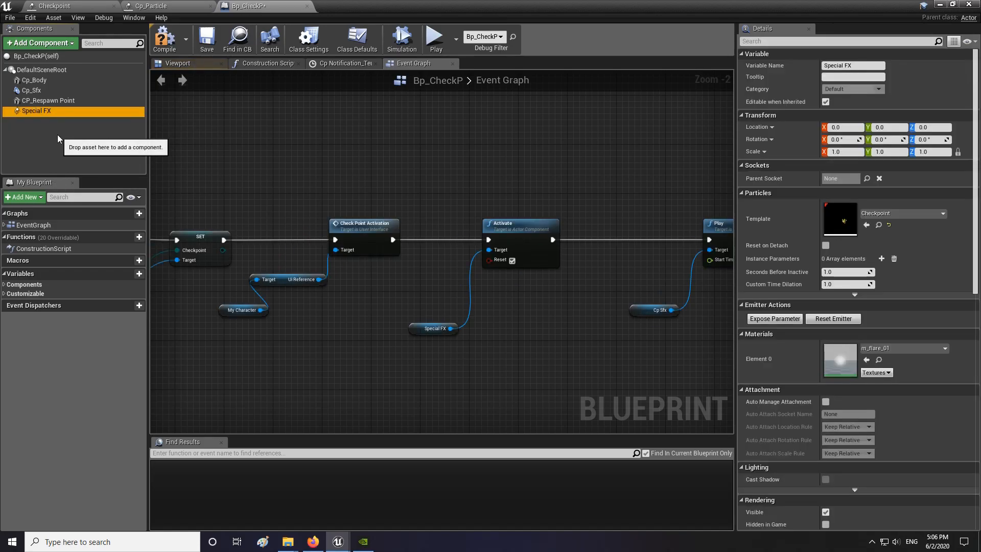
Replace the Special FX component with a new Particle System component named "Special fx cp notify" and save the blueprint
{"action": "left_click", "coordinate": [41, 42]}
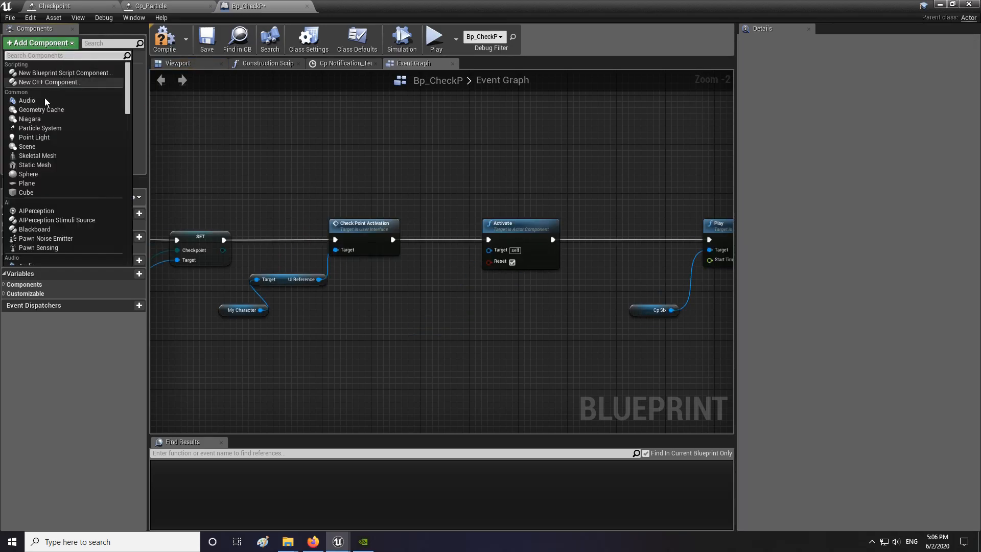
{"action": "left_click", "coordinate": [54, 125]}
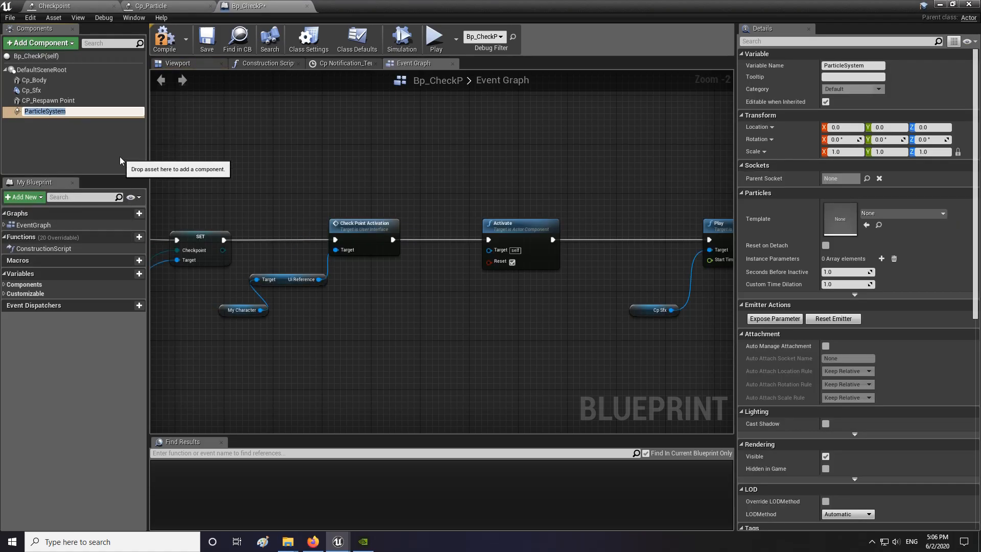
{"action": "type", "text": "Special fx Ccp notify"}
{"action": "key", "text": "Return"}
{"action": "left_click", "coordinate": [207, 42]}
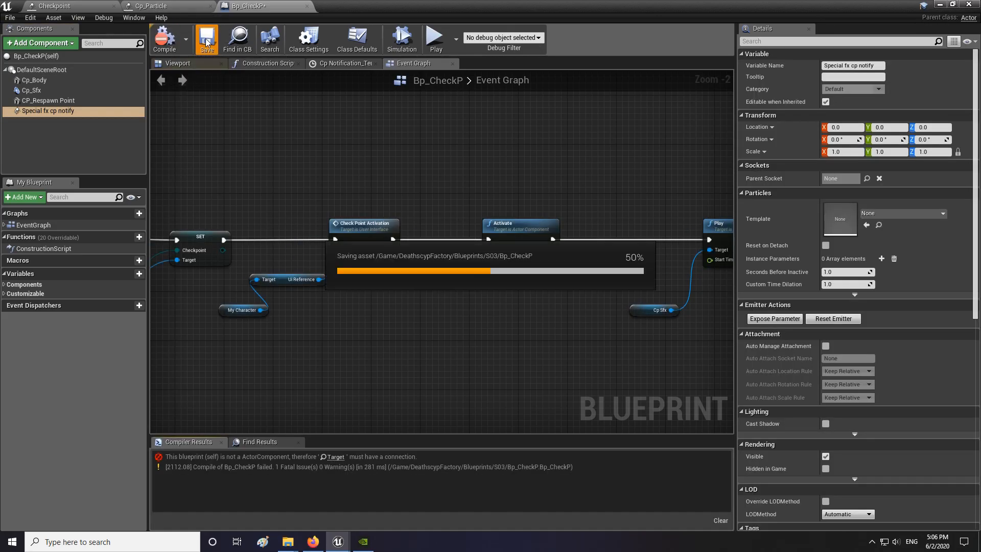
Delete the Activate node between Check Point Activation and Play in the event graph
{"action": "right_click_drag", "start_coordinate": [515, 248], "coordinate": [439, 248]}
{"action": "left_click", "coordinate": [436, 246]}
{"action": "key", "text": "Delete"}
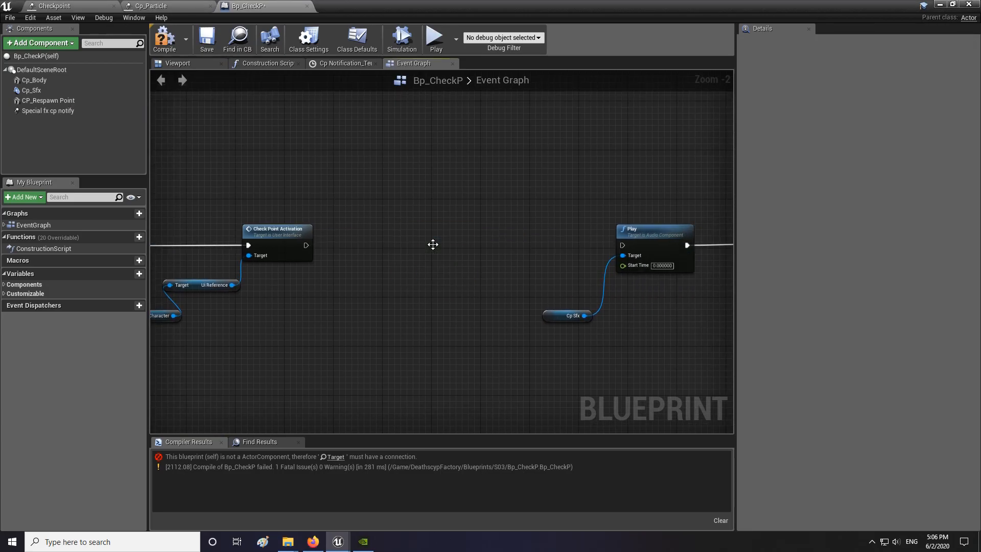
{"action": "scroll", "coordinate": [346, 218], "scroll_direction": "down", "scroll_amount": 8}
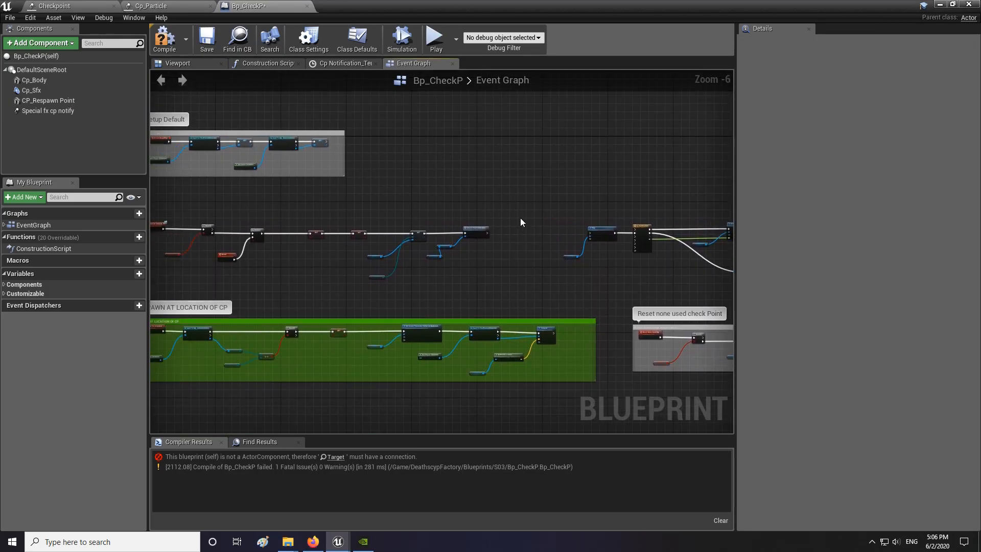
{"action": "scroll", "coordinate": [442, 259], "scroll_direction": "up", "scroll_amount": 5}
{"action": "scroll", "coordinate": [205, 266], "scroll_direction": "up", "scroll_amount": 2}
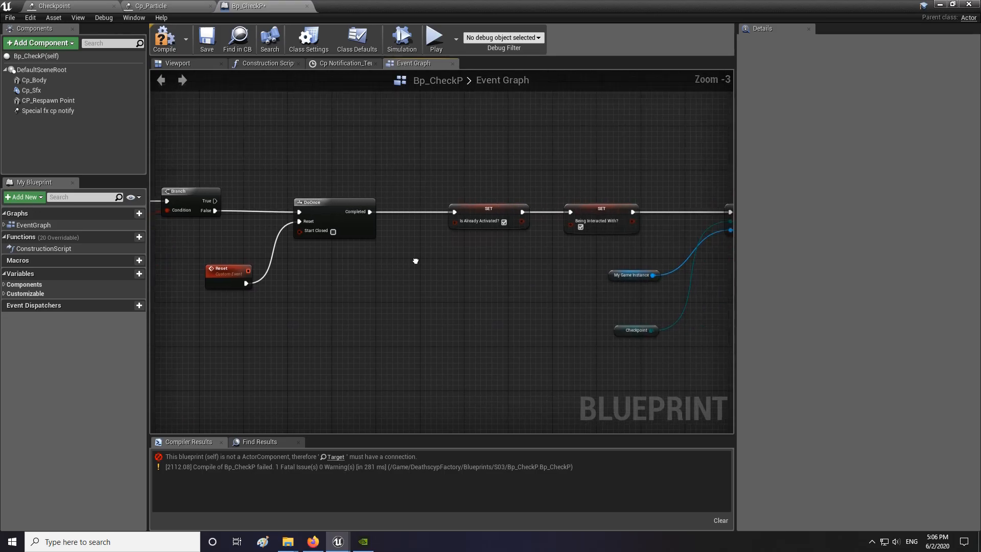
Add a reference to the Special fx cp notify component between Check Point Activation and Play, and create an Activate node from it
{"action": "right_click_drag", "start_coordinate": [187, 271], "coordinate": [58, 271]}
{"action": "right_click_drag", "start_coordinate": [534, 256], "coordinate": [451, 259]}
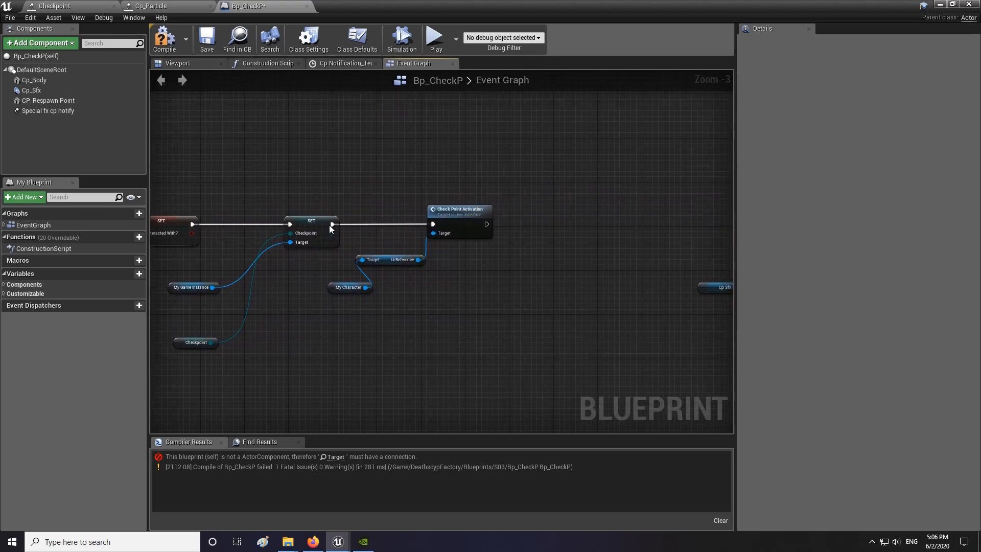
{"action": "right_click_drag", "start_coordinate": [333, 292], "coordinate": [274, 306]}
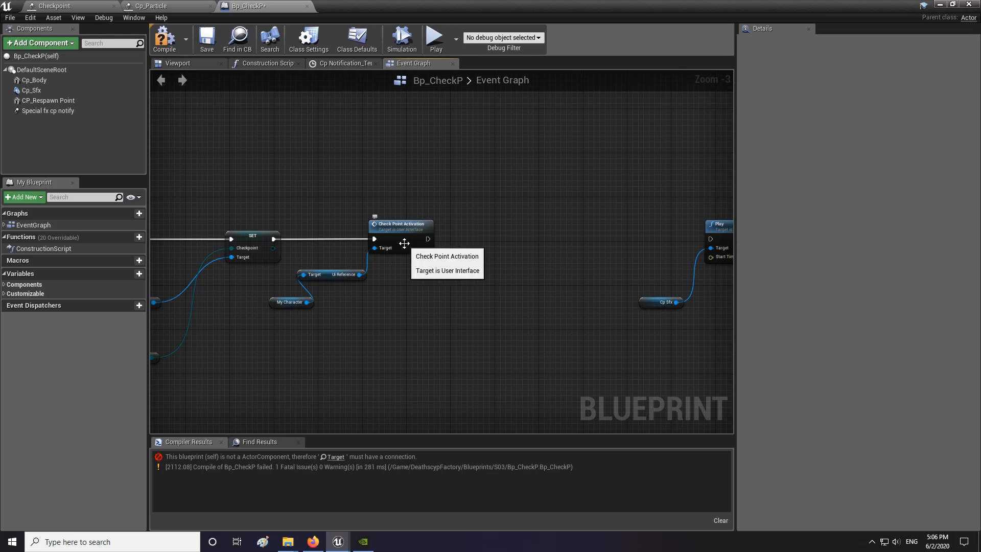
{"action": "right_click_drag", "start_coordinate": [450, 260], "coordinate": [376, 258]}
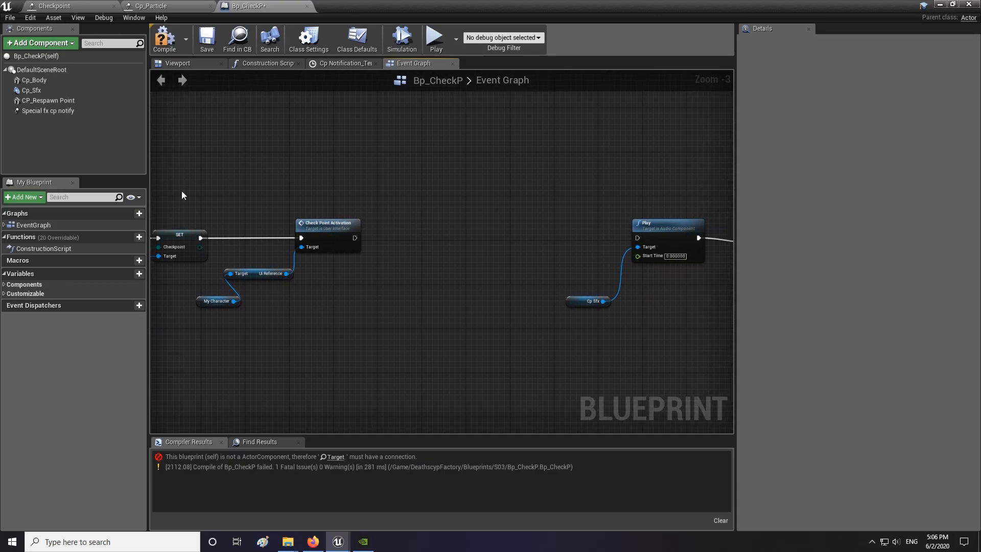
{"action": "left_click_drag", "start_coordinate": [46, 115], "coordinate": [344, 306]}
{"action": "scroll", "coordinate": [252, 347], "scroll_direction": "up", "scroll_amount": 2}
{"action": "right_click_drag", "start_coordinate": [424, 318], "coordinate": [335, 353]}
{"action": "left_click_drag", "start_coordinate": [299, 348], "coordinate": [364, 293]}
{"action": "type", "text": "activa"}
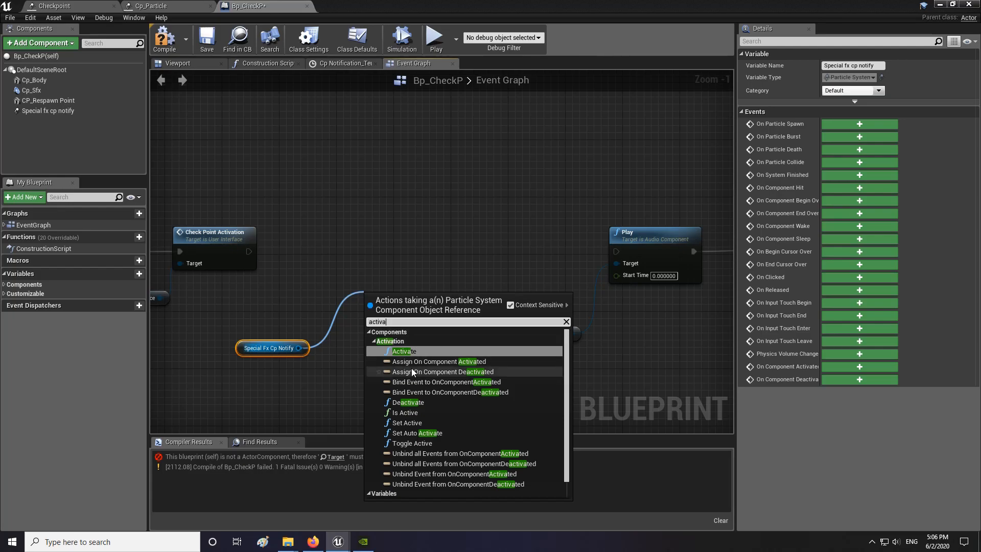
{"action": "left_click", "coordinate": [409, 353]}
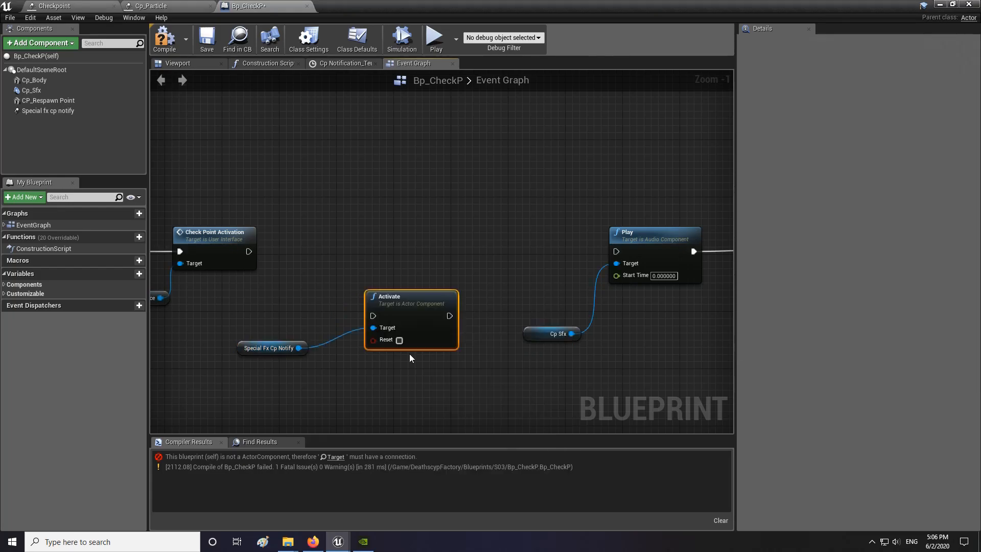
Wire the Activate node between Check Point Activation and Play, enable its Reset option and compile the blueprint
{"action": "left_click_drag", "start_coordinate": [410, 265], "coordinate": [249, 251]}
{"action": "left_click_drag", "start_coordinate": [450, 258], "coordinate": [616, 251]}
{"action": "left_click_drag", "start_coordinate": [414, 261], "coordinate": [376, 246]}
{"action": "left_click", "coordinate": [392, 283]}
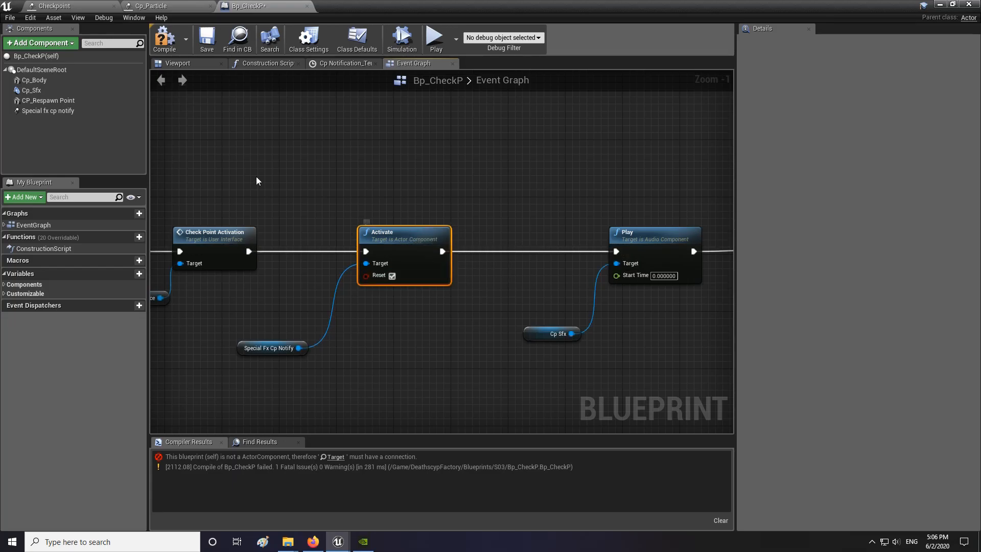
{"action": "left_click", "coordinate": [175, 49]}
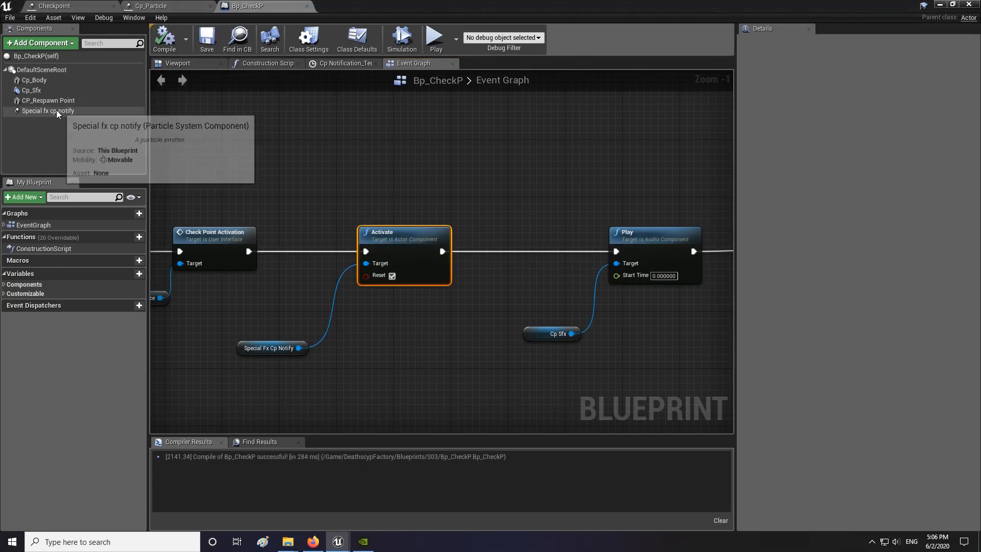
Turn off Auto Activate on the Special fx cp notify component, then compile and save the blueprint
{"action": "left_click", "coordinate": [56, 110]}
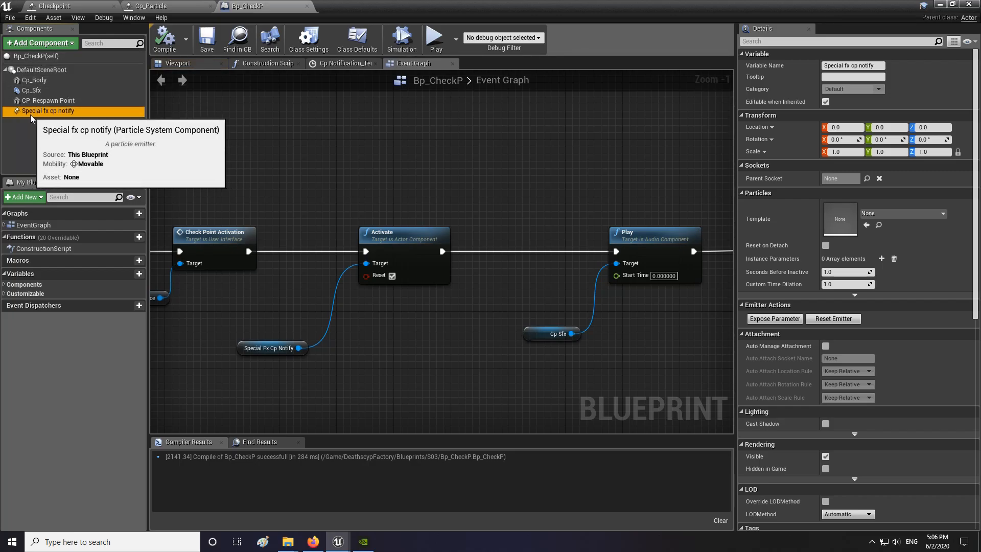
{"action": "scroll", "coordinate": [857, 396], "scroll_direction": "down", "scroll_amount": 8}
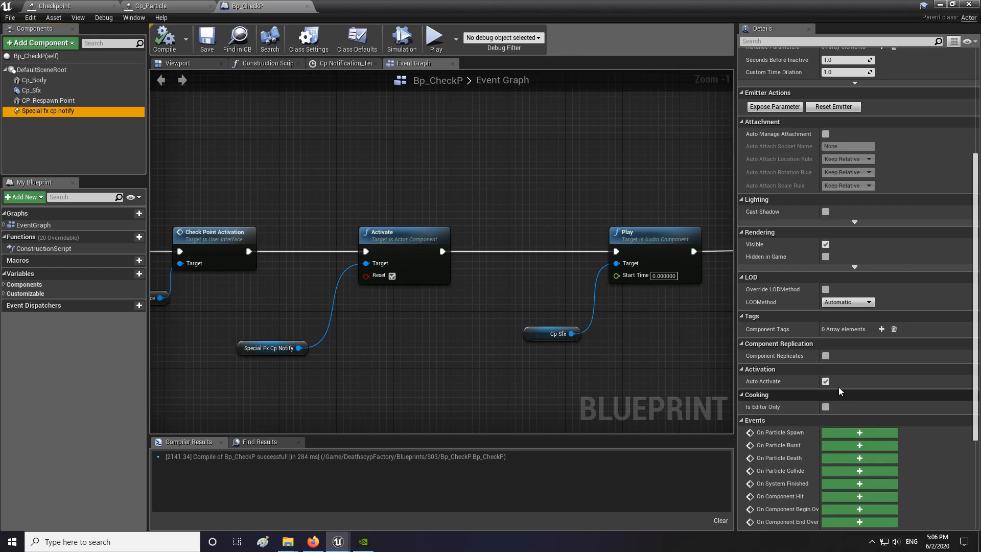
{"action": "left_click", "coordinate": [825, 381]}
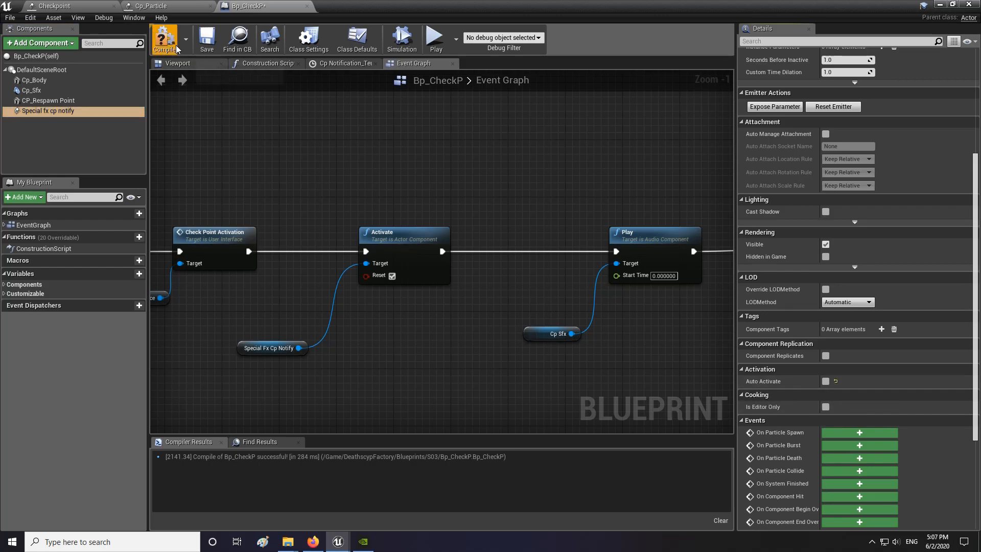
{"action": "left_click", "coordinate": [208, 40]}
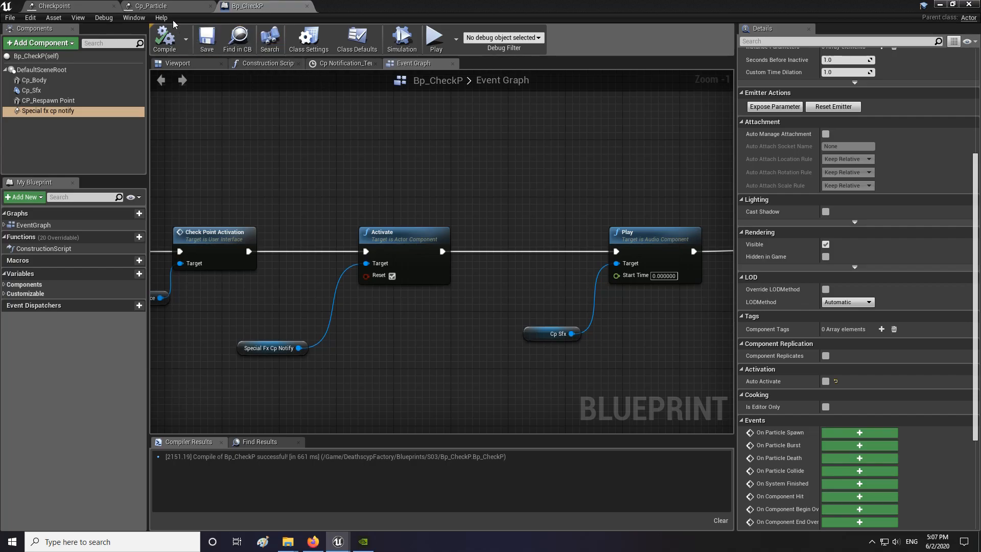
Close the Bp_CheckP blueprint, return to the level and play-test it by walking up to the checkpoint sphere
{"action": "left_click", "coordinate": [307, 5]}
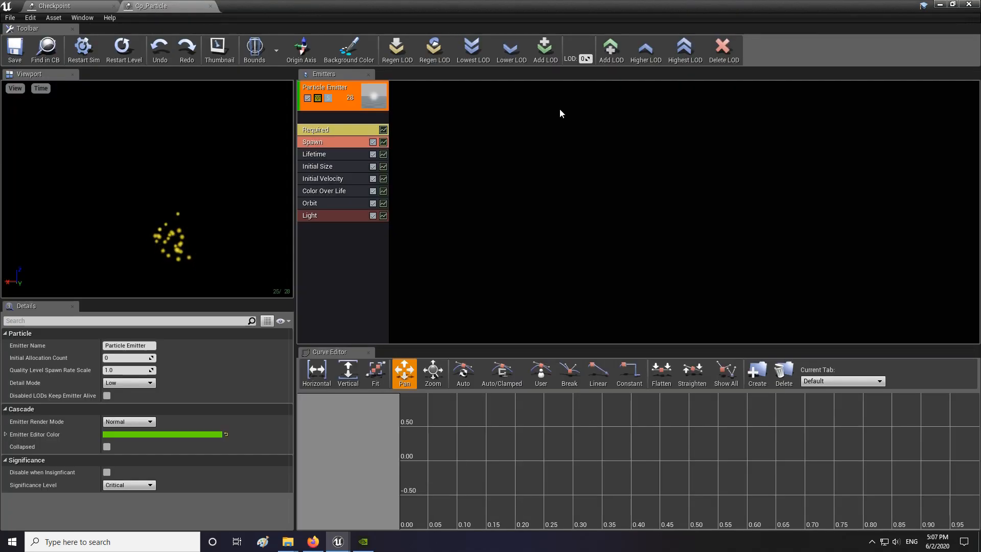
{"action": "left_click", "coordinate": [969, 4]}
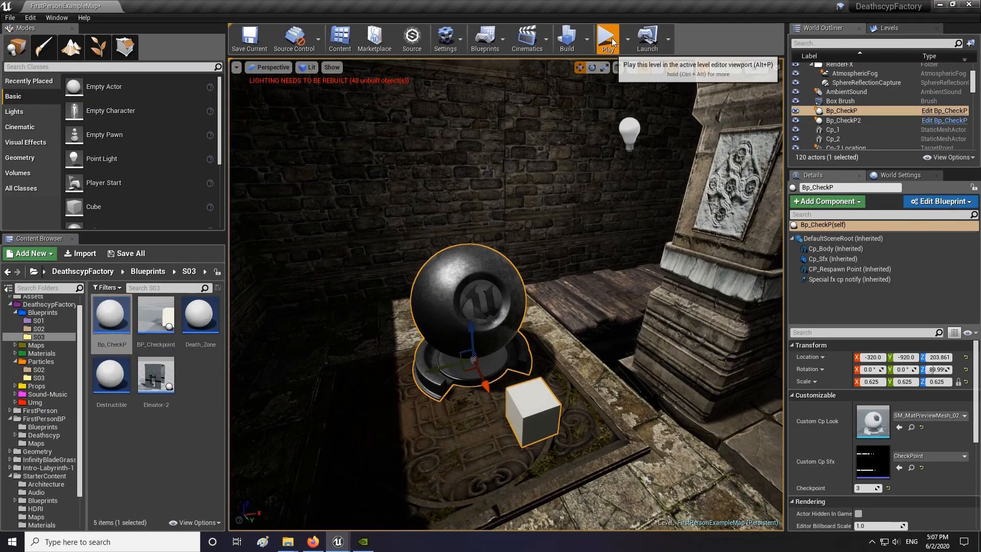
{"action": "left_click", "coordinate": [609, 40]}
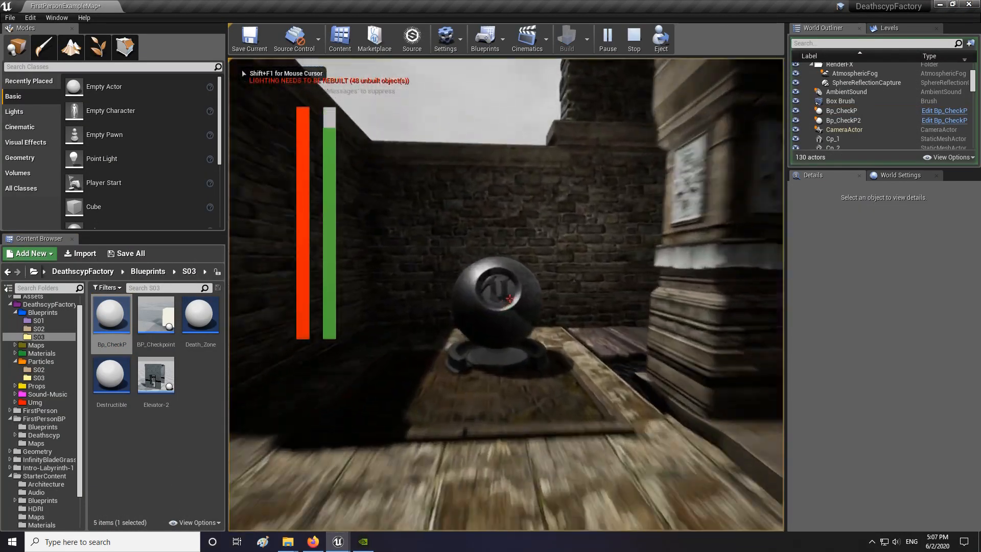
{"action": "key", "text": "w"}
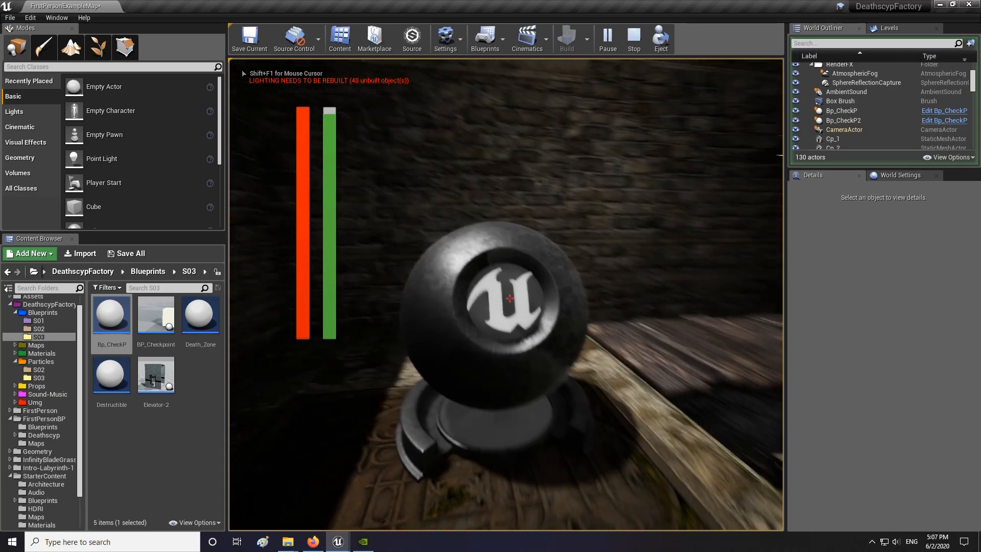
{"action": "key", "text": "Escape"}
Select the checkpoint's Special fx cp notify component in the level and raise it to Z 168
{"action": "key", "text": "f"}
{"action": "mouse_move", "coordinate": [397, 259]}
{"action": "left_mouse_down", "text": "alt"}
{"action": "mouse_move", "coordinate": [427, 257]}
{"action": "mouse_move", "coordinate": [398, 250]}
{"action": "left_mouse_up", "text": "alt"}
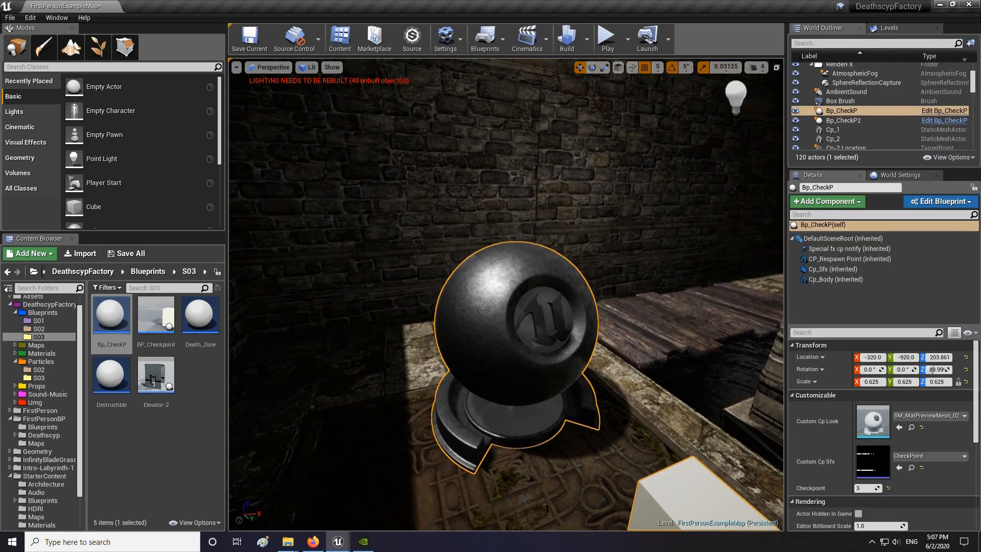
{"action": "left_click", "coordinate": [846, 269]}
{"action": "left_click", "coordinate": [836, 250]}
{"action": "right_click_drag", "start_coordinate": [695, 286], "coordinate": [726, 279]}
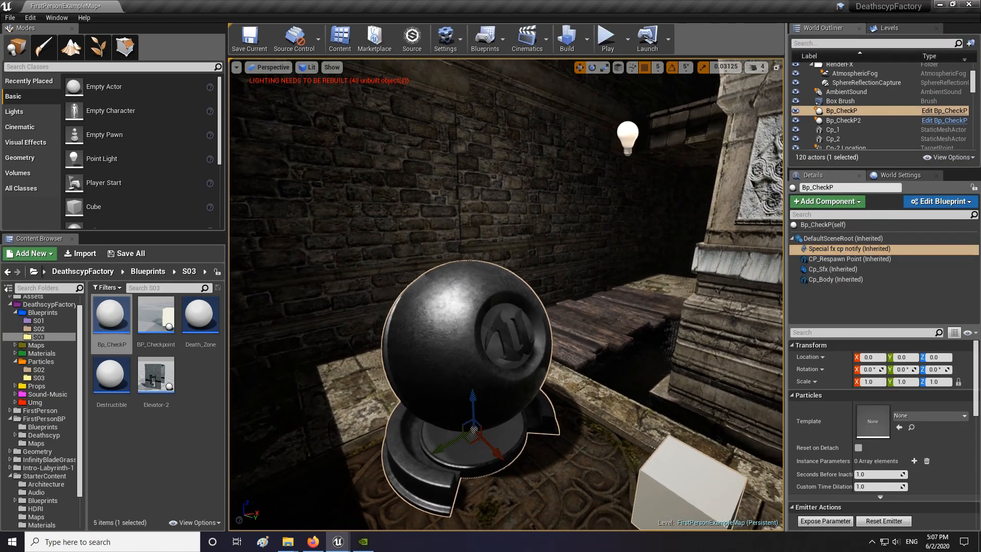
{"action": "right_click_drag", "start_coordinate": [509, 403], "coordinate": [506, 403]}
{"action": "key", "text": "a"}
{"action": "left_click_drag", "start_coordinate": [494, 401], "coordinate": [494, 303]}
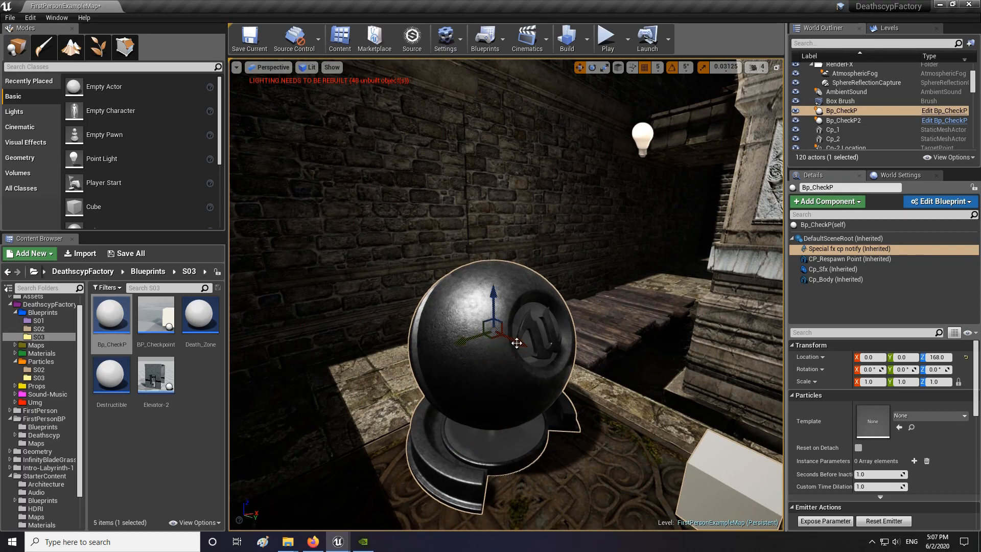
Move the Special fx cp notify component forward to X 88, at the sphere's front, and tilt it to -40° about Y
{"action": "left_click_drag", "start_coordinate": [528, 344], "coordinate": [566, 364]}
{"action": "key", "text": "w"}
{"action": "right_click_drag", "start_coordinate": [567, 365], "coordinate": [579, 384]}
{"action": "left_click_drag", "start_coordinate": [559, 348], "coordinate": [566, 352]}
{"action": "key", "text": "w"}
{"action": "right_click_drag", "start_coordinate": [551, 337], "coordinate": [603, 385]}
{"action": "key", "text": "d"}
{"action": "mouse_move", "coordinate": [552, 411]}
{"action": "left_mouse_down"}
{"action": "mouse_move", "coordinate": [570, 413]}
{"action": "mouse_move", "coordinate": [557, 410]}
{"action": "left_mouse_up"}
{"action": "right_click_drag", "start_coordinate": [557, 411], "coordinate": [624, 404]}
{"action": "key", "text": "a"}
{"action": "key", "text": "s"}
{"action": "right_click_drag", "start_coordinate": [557, 313], "coordinate": [563, 324]}
{"action": "key", "text": "e"}
{"action": "left_click_drag", "start_coordinate": [530, 311], "coordinate": [538, 332]}
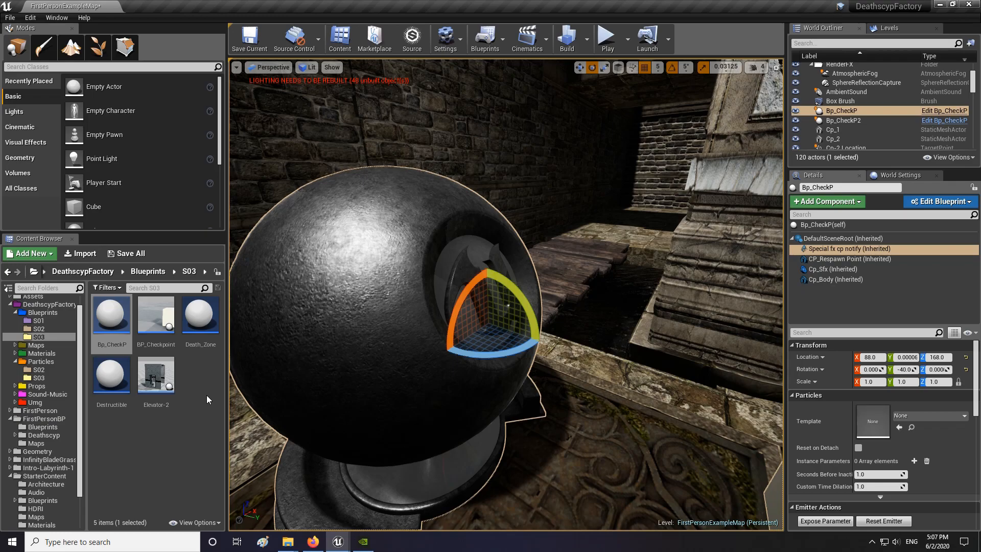
Assign Cp_Particle from the Particles S03 folder as the component's template and reset the emitter to preview it
{"action": "left_click", "coordinate": [45, 377]}
{"action": "left_click_drag", "start_coordinate": [155, 314], "coordinate": [873, 421]}
{"action": "left_click", "coordinate": [881, 517]}
{"action": "key", "text": "f"}
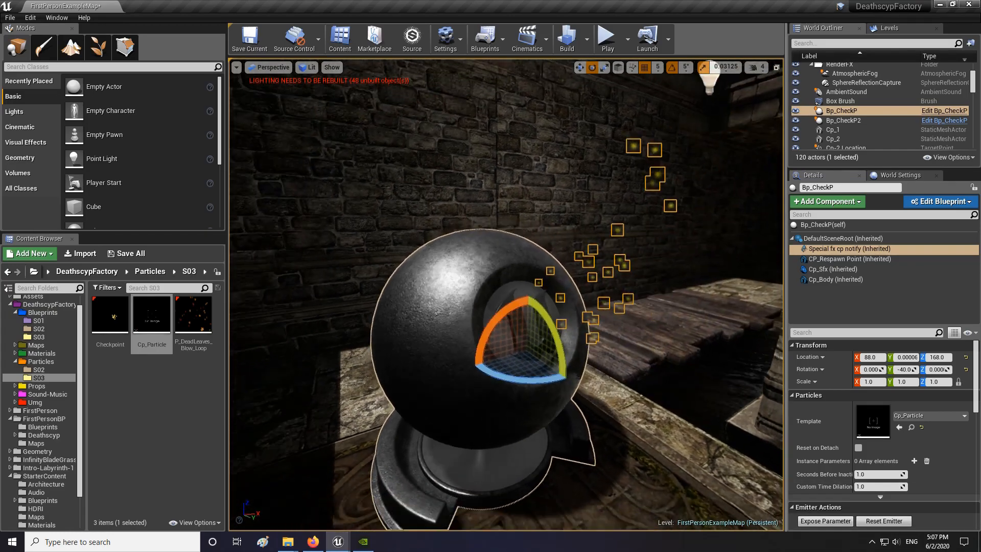
Play-test the level and walk to the checkpoint sphere to check the particle burst
{"action": "left_click", "coordinate": [608, 37]}
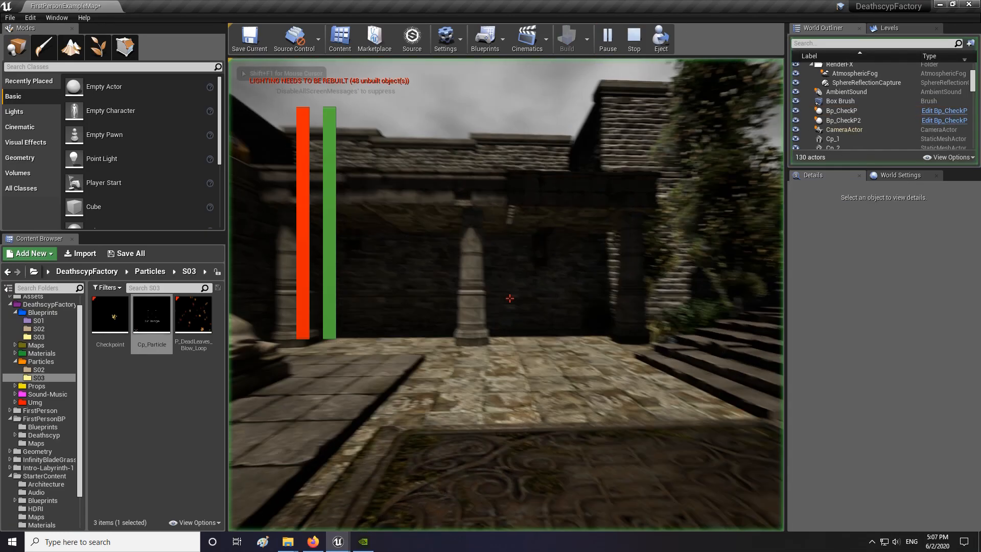
{"action": "key", "text": "w"}
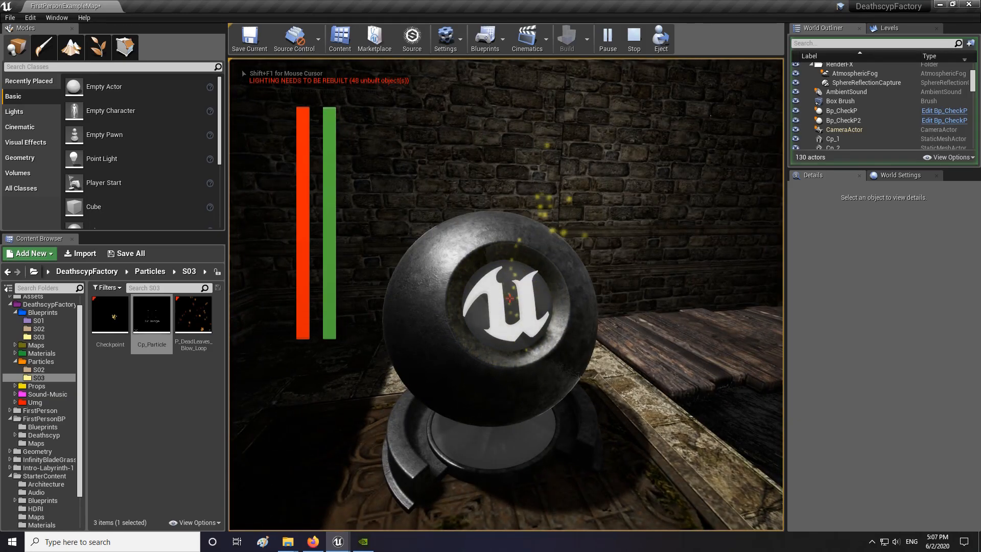
{"action": "key", "text": "Escape"}
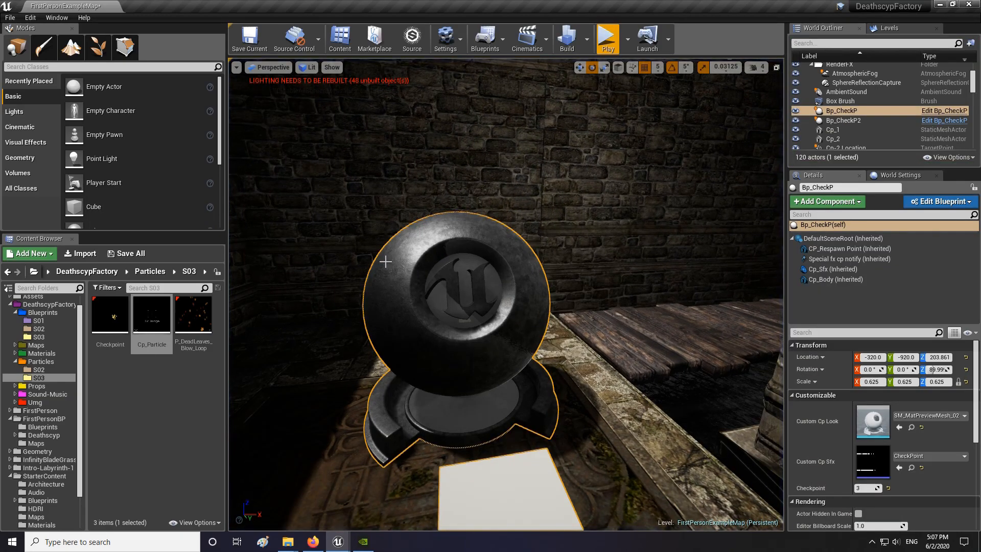
Open the Checkpoint particle system for reference, then add a Size By Life module to the Cp_Particle emitter
{"action": "double_click", "coordinate": [110, 315]}
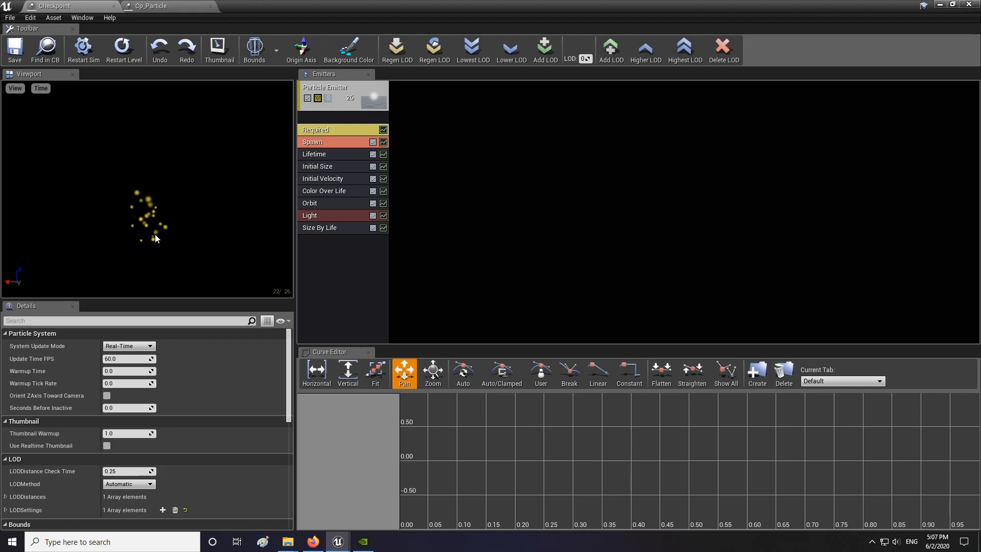
{"action": "left_click", "coordinate": [160, 48]}
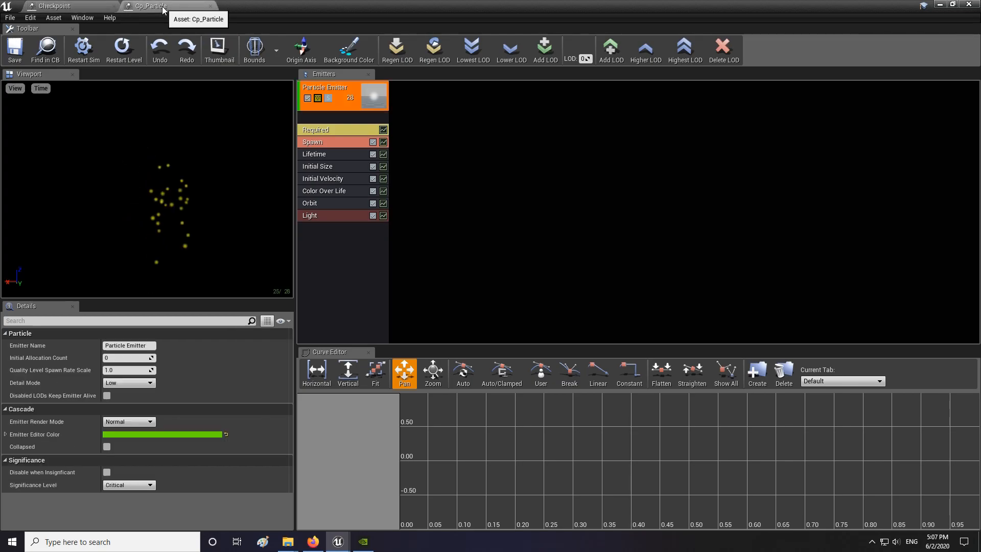
{"action": "right_click", "coordinate": [318, 235]}
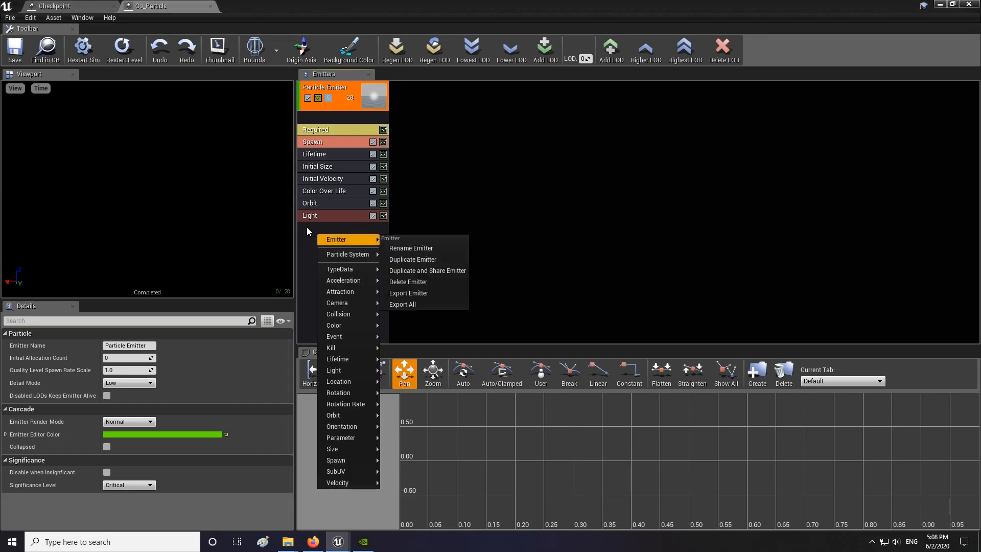
{"action": "mouse_move", "coordinate": [357, 451]}
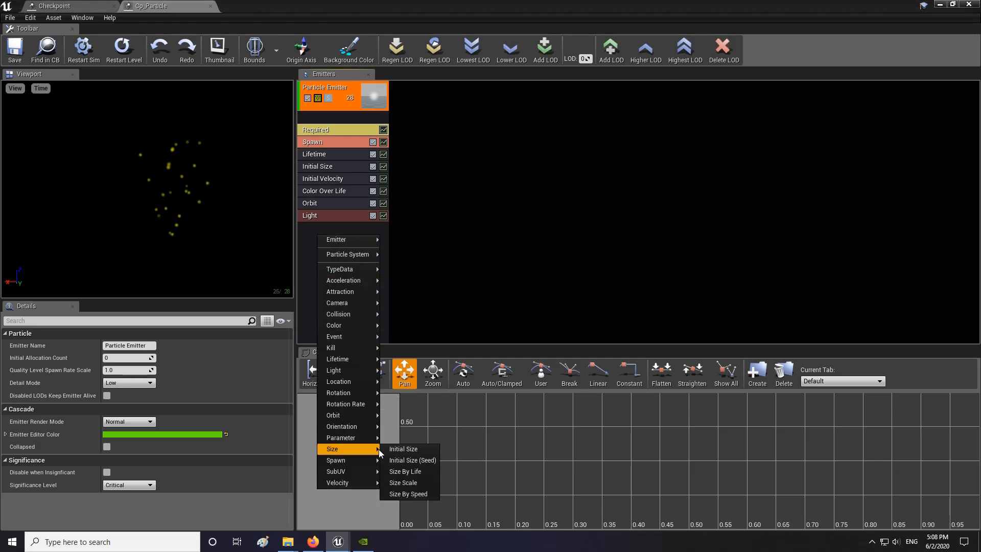
{"action": "left_click", "coordinate": [423, 470]}
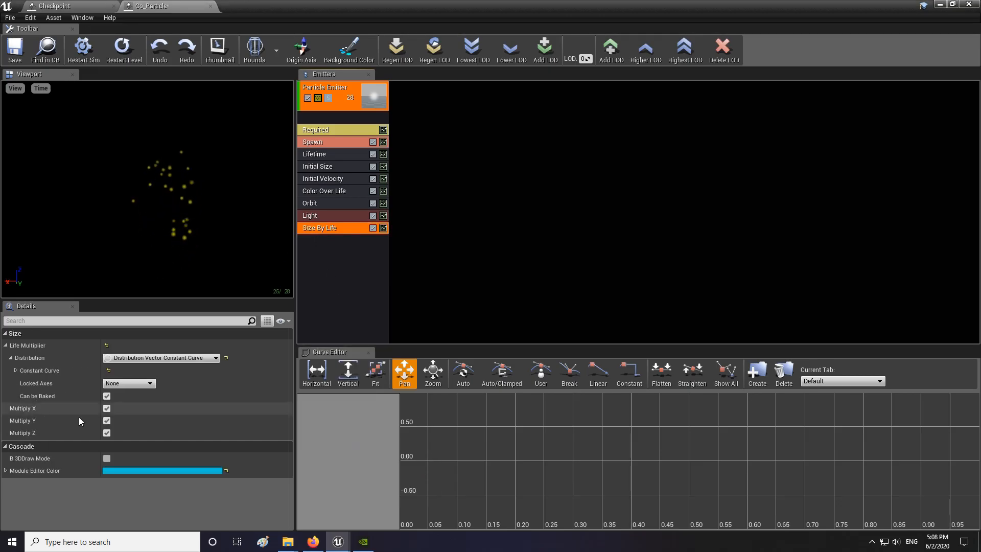
Change the Size By Life multiplier to Distribution Vector Uniform and set its Max to 2.0 on X, Y and Z
{"action": "left_click", "coordinate": [15, 371]}
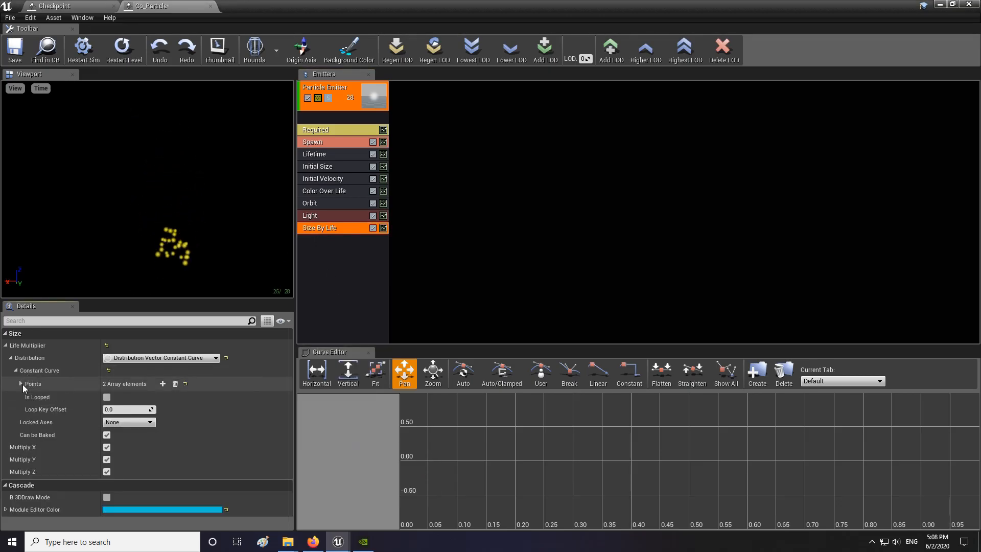
{"action": "left_click", "coordinate": [21, 384]}
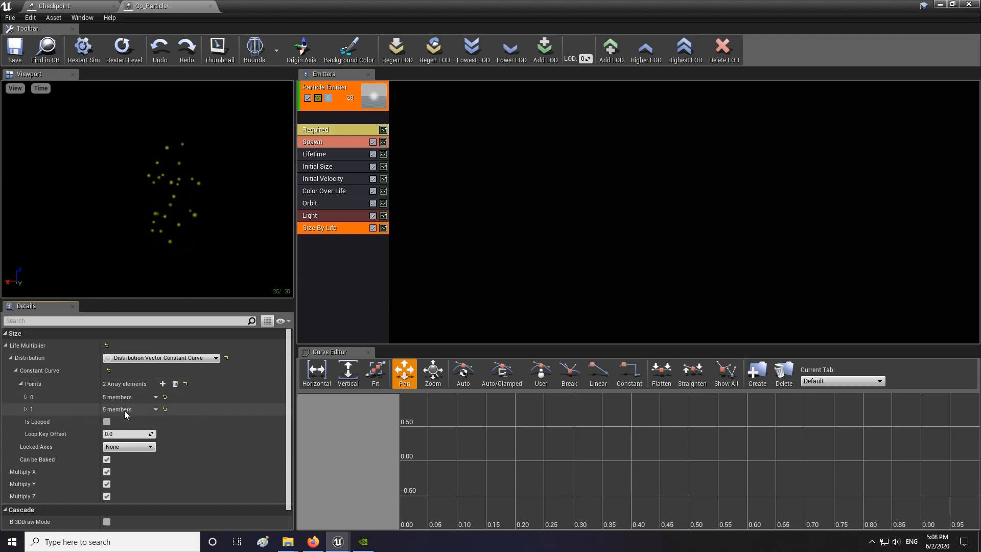
{"action": "left_click", "coordinate": [26, 397]}
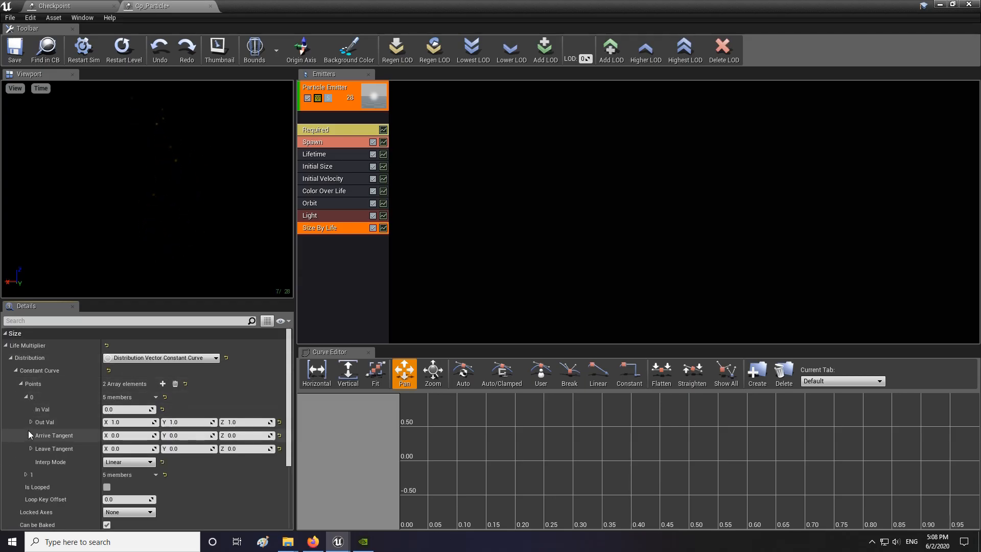
{"action": "left_click", "coordinate": [26, 398]}
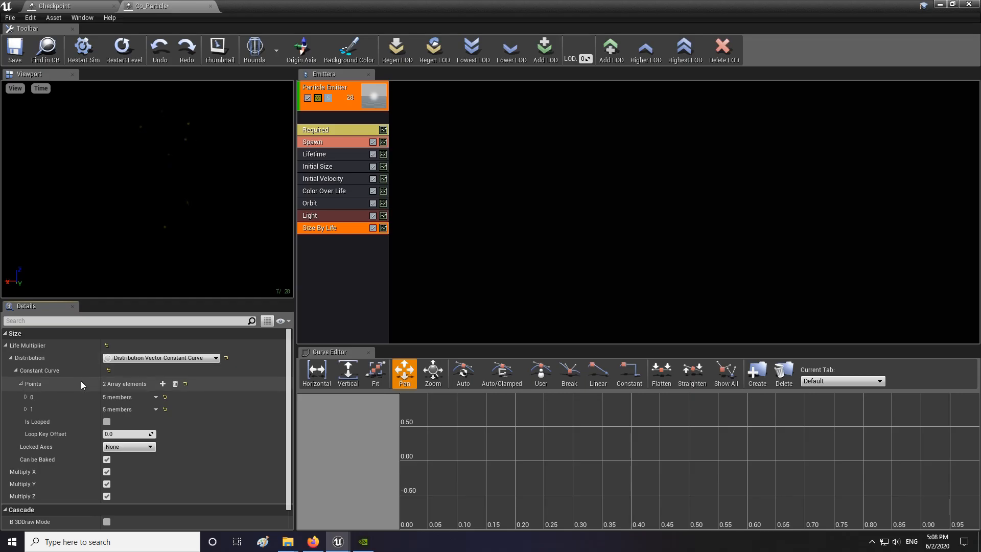
{"action": "left_click", "coordinate": [213, 359]}
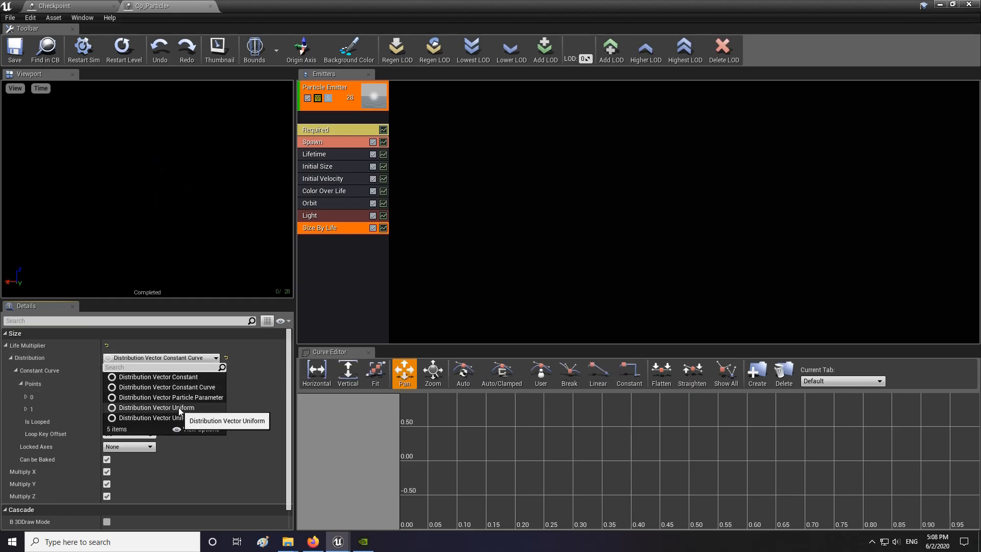
{"action": "left_click", "coordinate": [144, 408]}
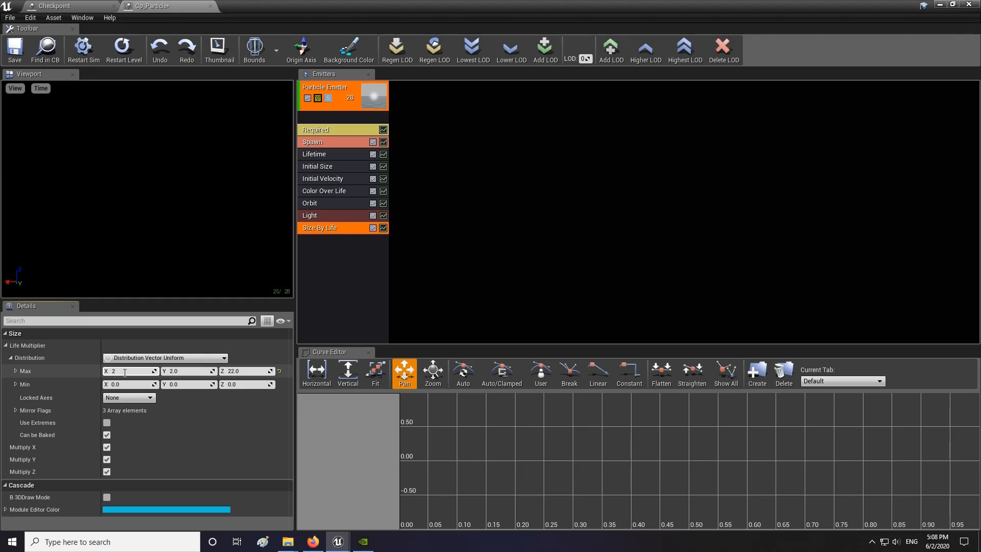
{"action": "left_click", "coordinate": [251, 371]}
{"action": "type", "text": "2"}
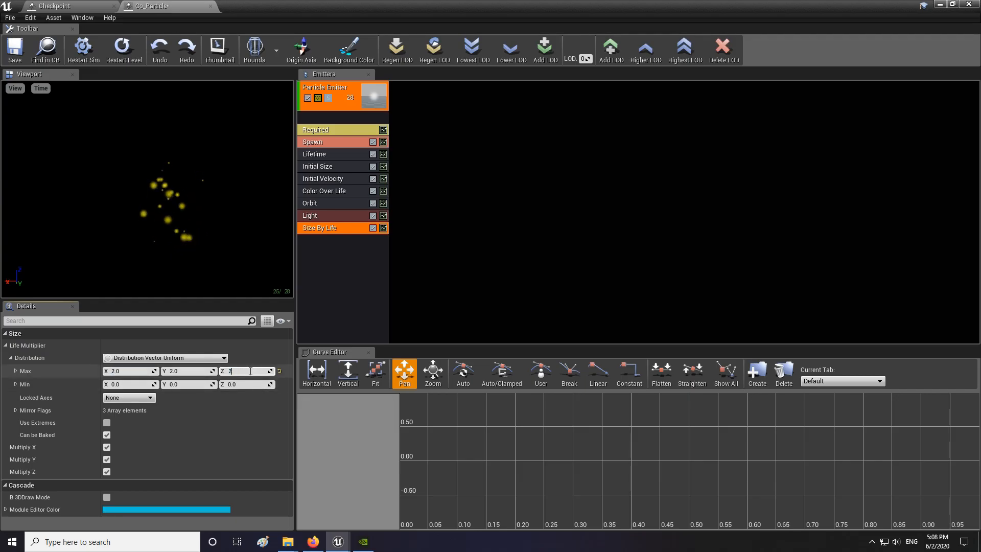
Set the Size By Life multiplier's Max Z to 2.0 and its Min X to 0.5
{"action": "key", "text": "Return"}
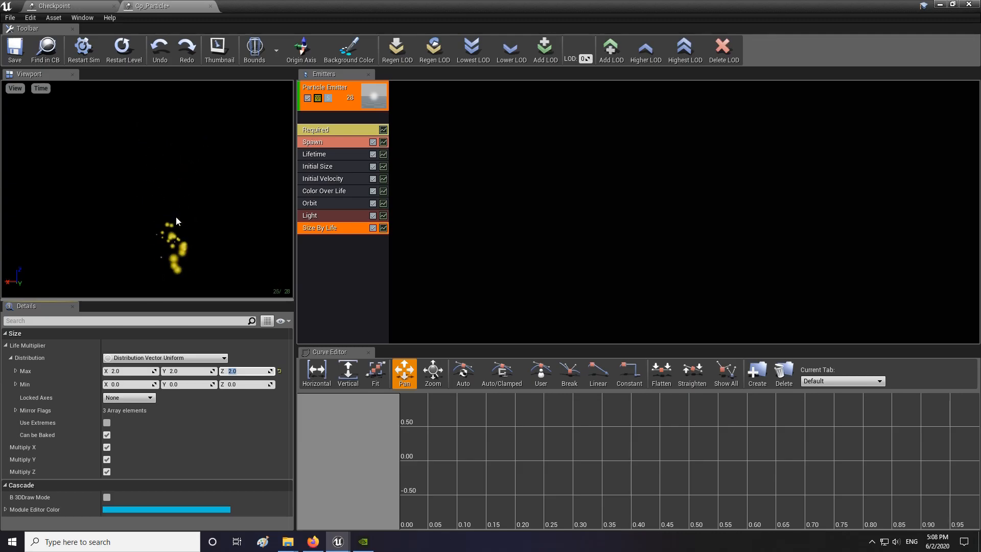
{"action": "left_click", "coordinate": [132, 385]}
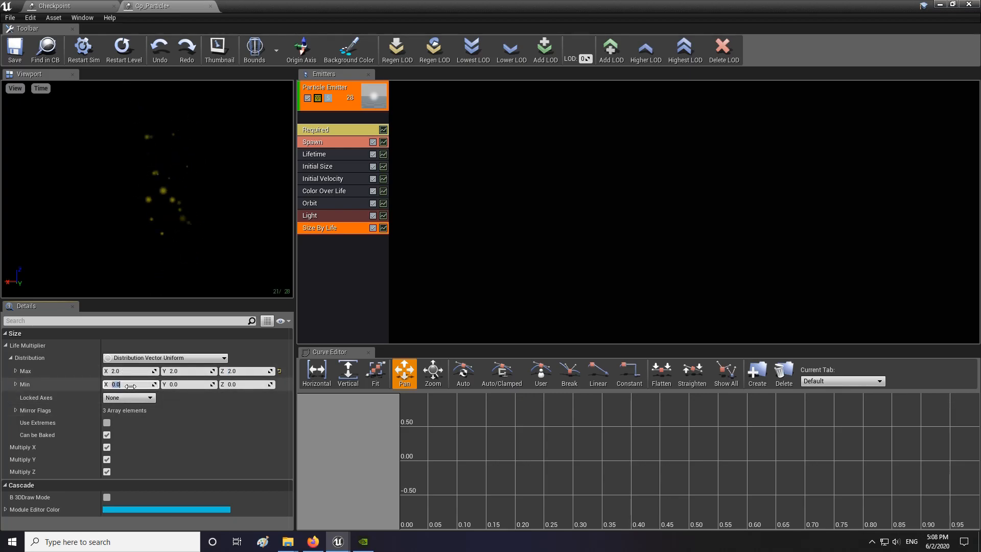
{"action": "type", "text": "0"}
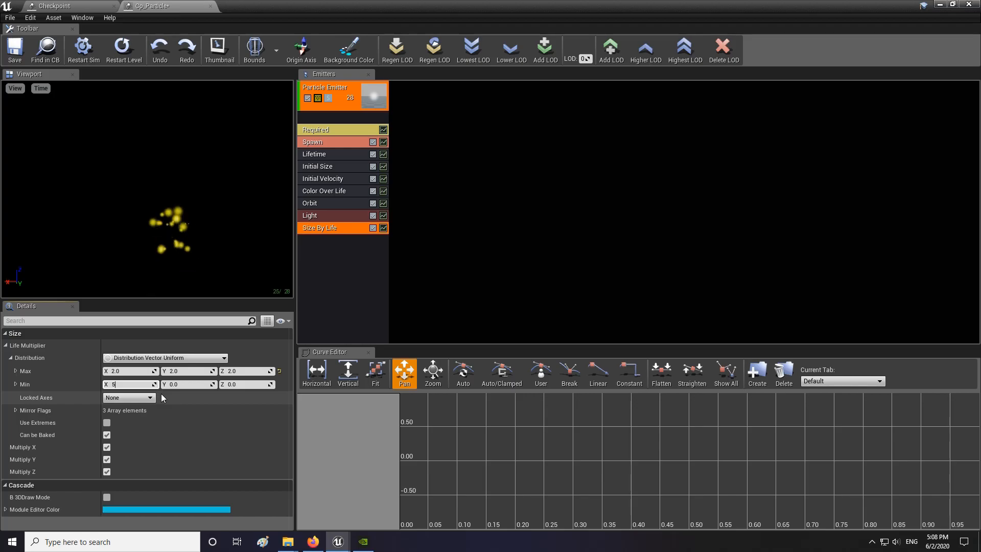
{"action": "type", "text": ".5"}
{"action": "key", "text": "Return"}
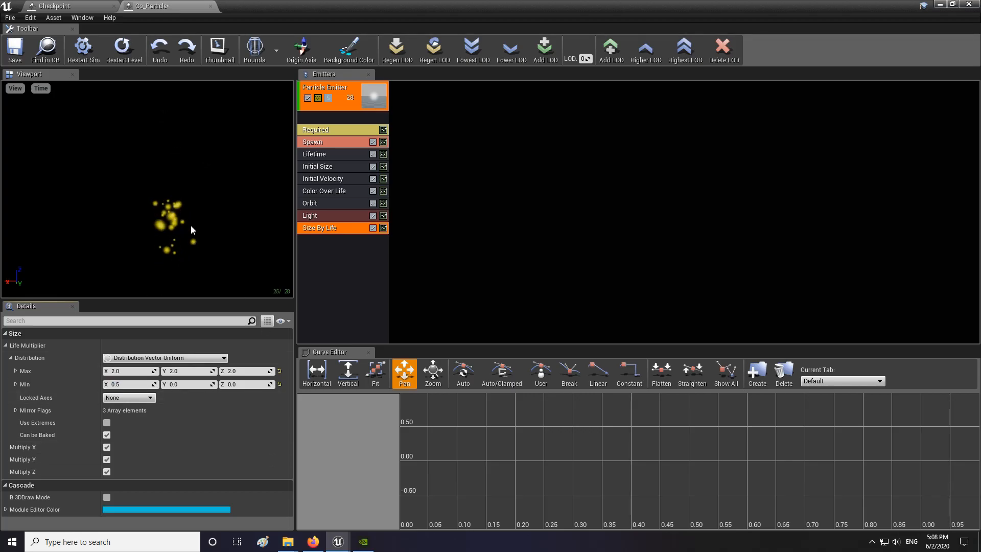
Save and close the Cp_Particle system, return to the level editor and save all modified content including the map
{"action": "left_click", "coordinate": [24, 51]}
{"action": "left_click", "coordinate": [210, 6]}
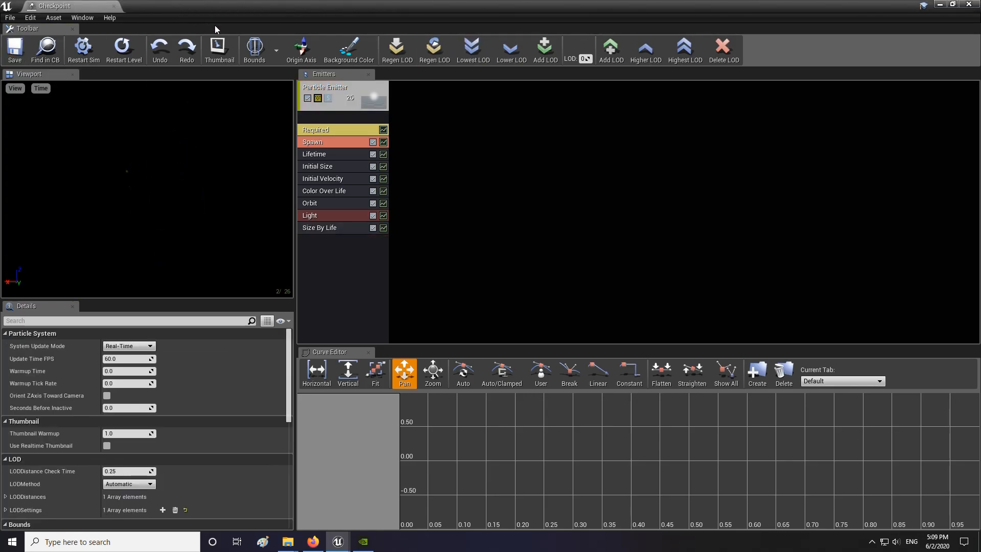
{"action": "left_click", "coordinate": [939, 5]}
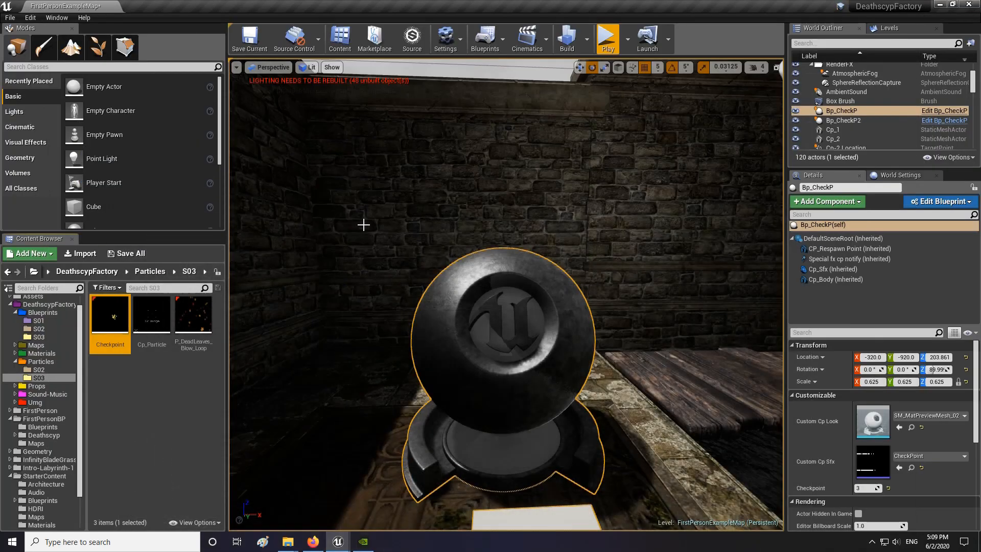
{"action": "left_click", "coordinate": [151, 255]}
{"action": "left_click", "coordinate": [582, 365]}
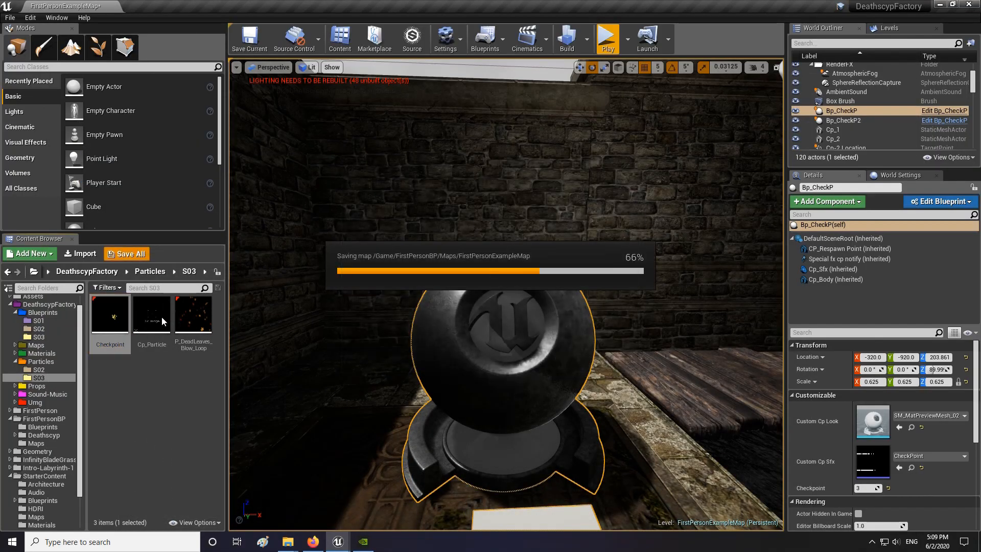
Reopen Cp_Particle, capture its current preview as the asset thumbnail, and save the modified assets
{"action": "double_click", "coordinate": [148, 314]}
{"action": "left_click_drag", "start_coordinate": [150, 188], "coordinate": [155, 145]}
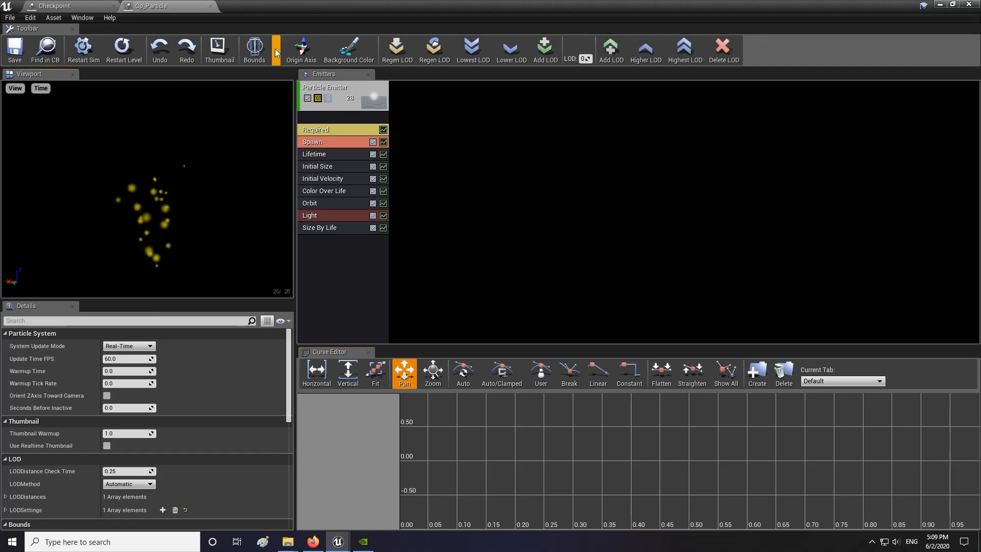
{"action": "left_click", "coordinate": [255, 50]}
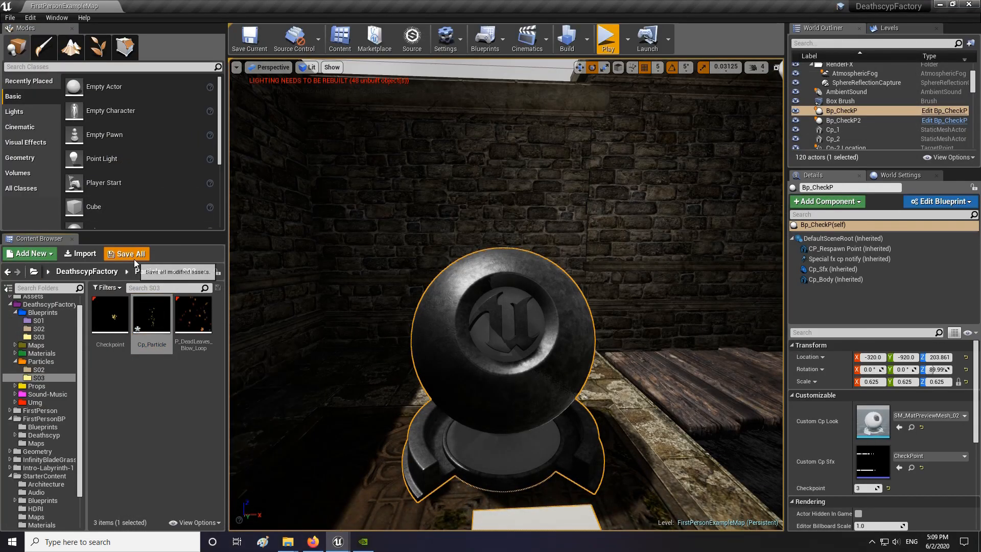
{"action": "key", "text": "ctrl+s"}
{"action": "left_click", "coordinate": [583, 369]}
Play-test the level in the viewport and walk up to the checkpoint sphere to check the resized burst
{"action": "key", "text": "s"}
{"action": "right_click_drag", "start_coordinate": [535, 334], "coordinate": [569, 343]}
{"action": "left_click", "coordinate": [608, 38]}
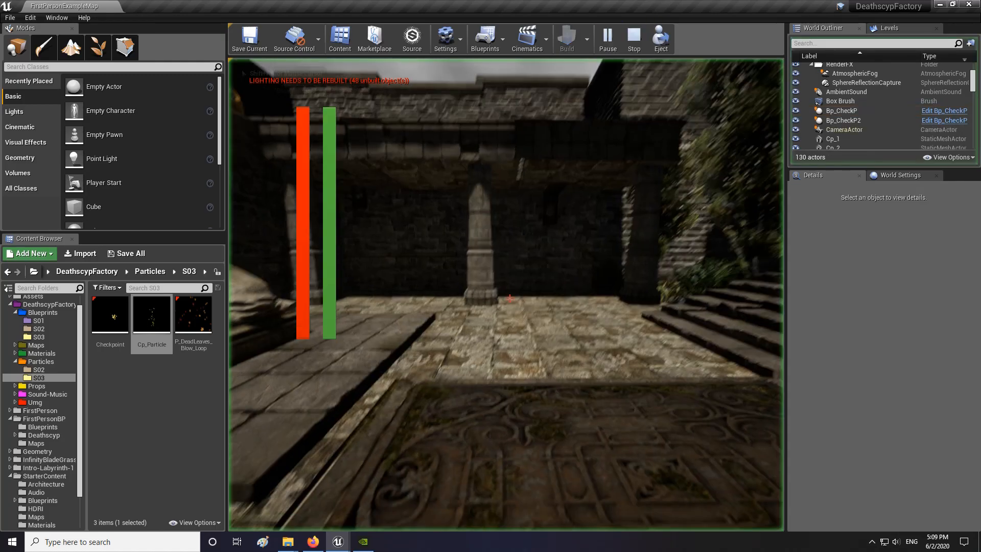
{"action": "key", "text": "w"}
{"action": "key", "text": "w"}
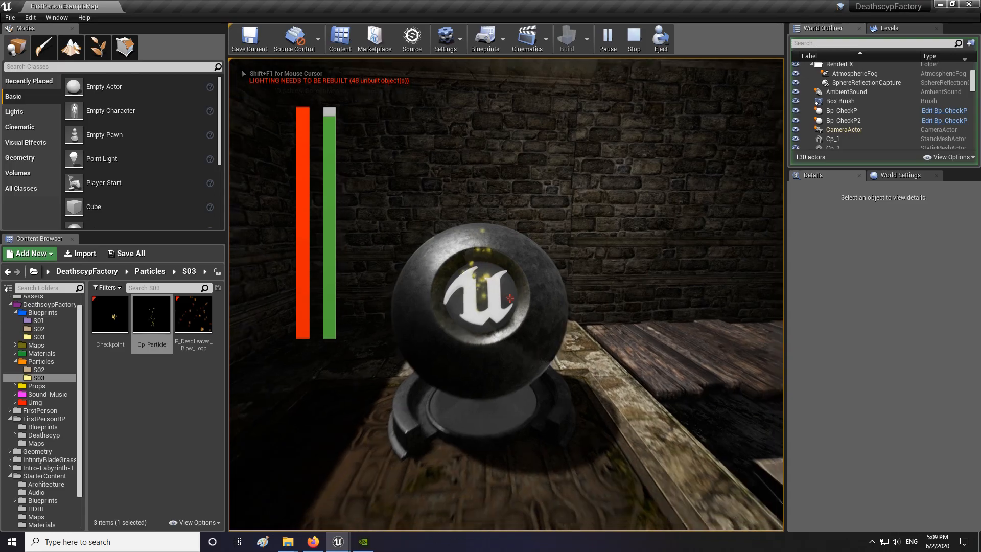
Play-test the level again with the viewport in full screen, approaching the checkpoint sphere and backing away from it
{"action": "key", "text": "F11"}
{"action": "key", "text": "Escape"}
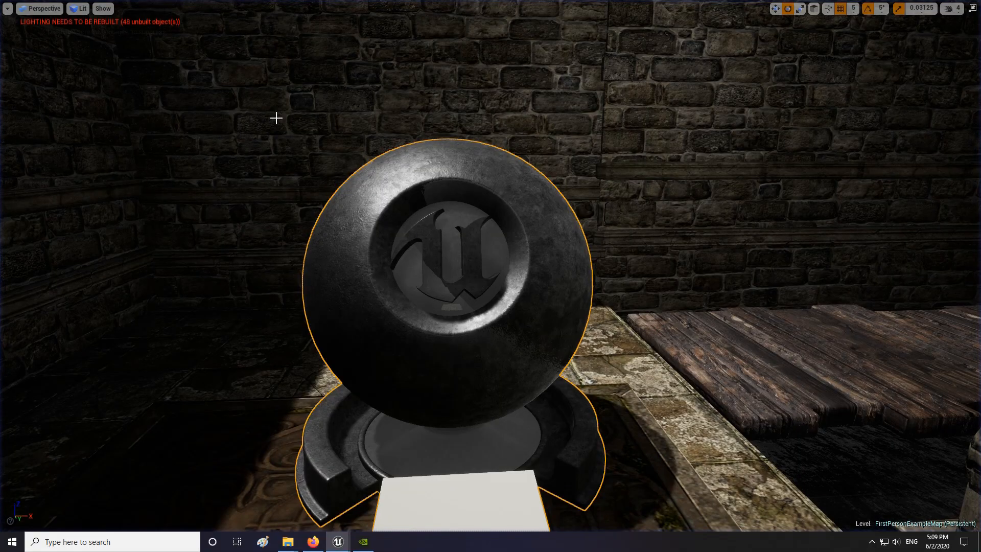
{"action": "key", "text": "alt+p"}
{"action": "key", "text": "w"}
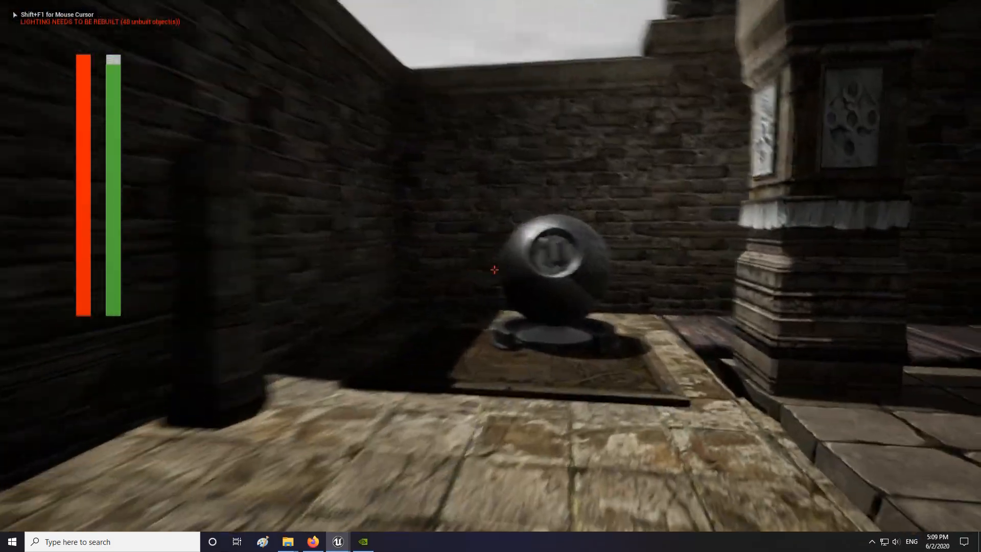
{"action": "key", "text": "w"}
{"action": "key", "text": "e"}
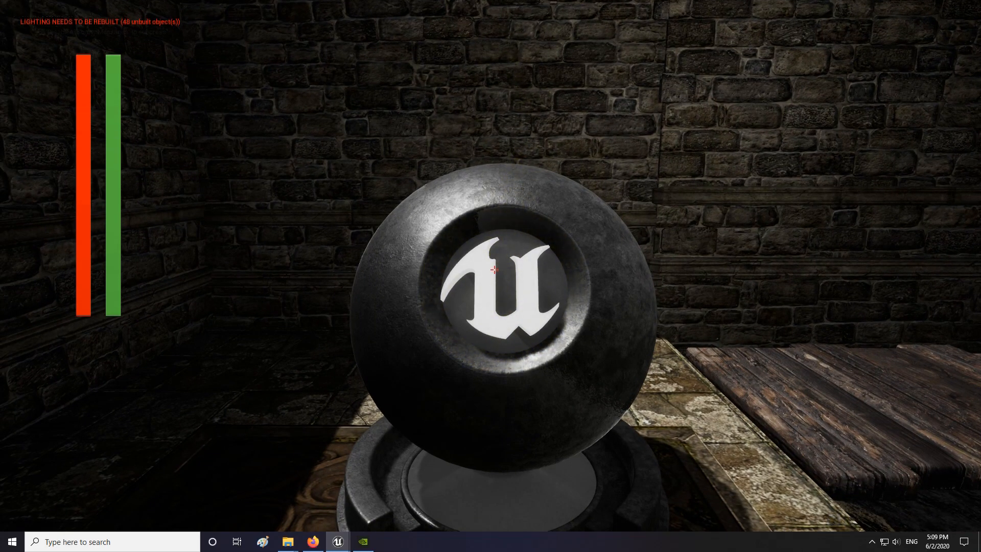
{"action": "key", "text": "s"}
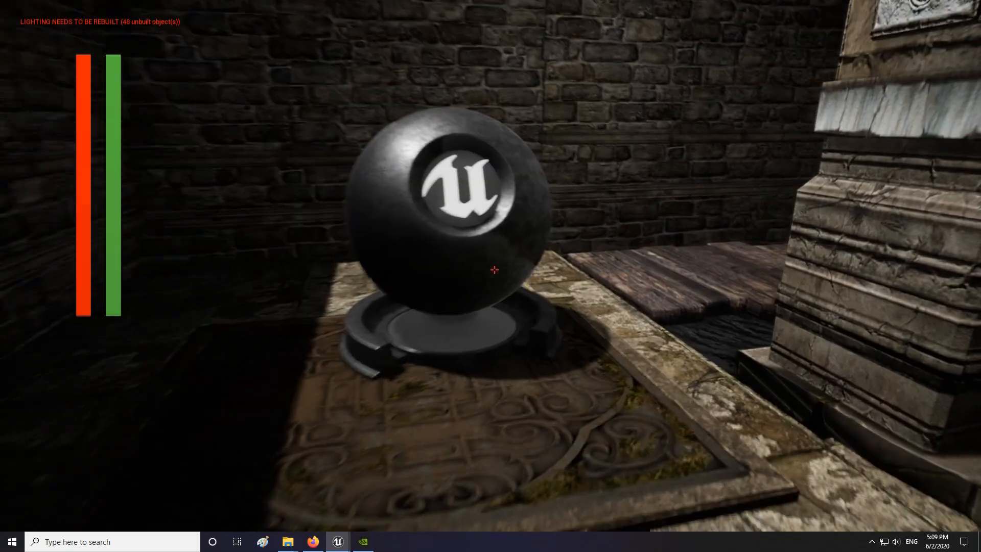
{"action": "key", "text": "Escape"}
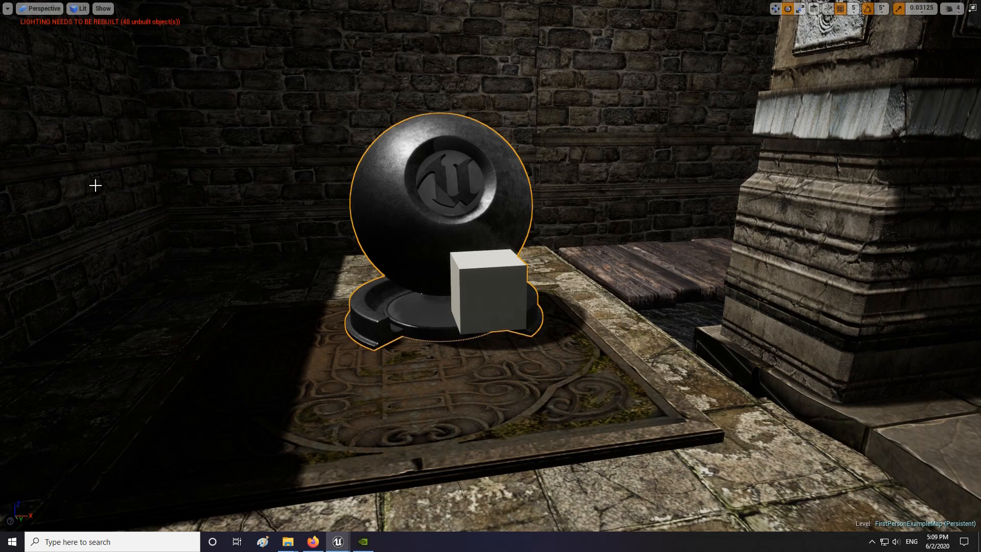
Restore the normal viewport layout and examine the Bp_CheckP checkpoint and its surroundings from several viewpoints
{"action": "scroll", "coordinate": [344, 235], "scroll_direction": "down", "scroll_amount": 5}
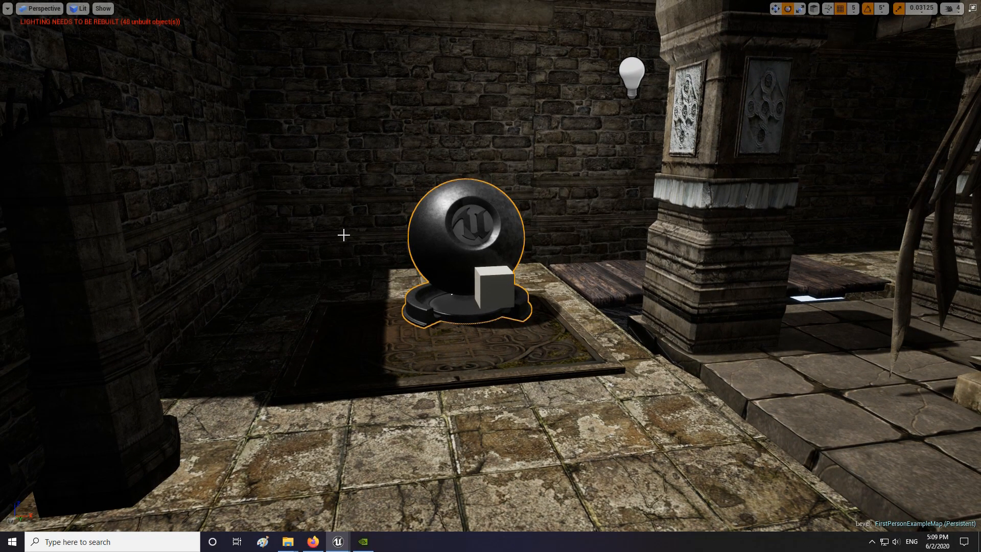
{"action": "key", "text": "F11"}
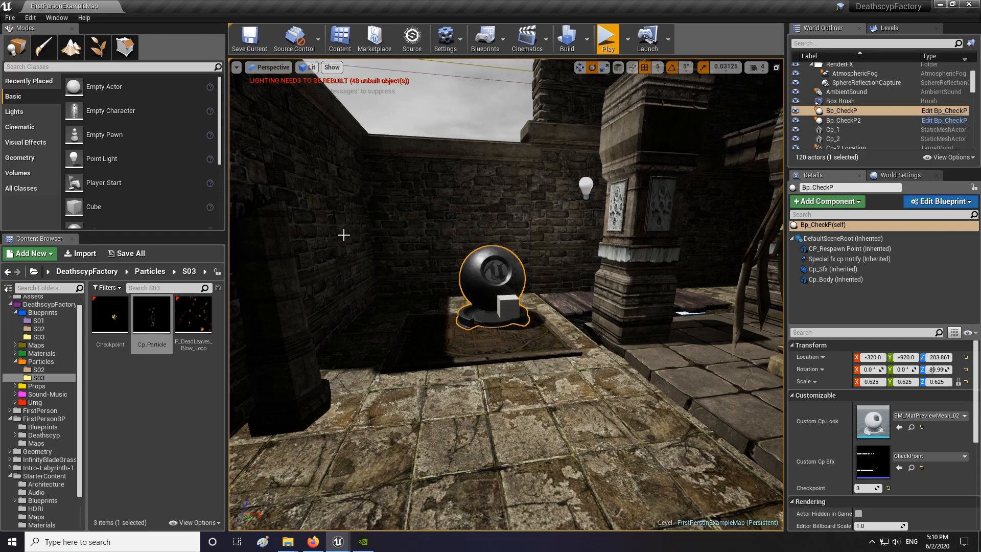
{"action": "key", "text": "w"}
{"action": "right_click_drag", "start_coordinate": [479, 321], "coordinate": [731, 304]}
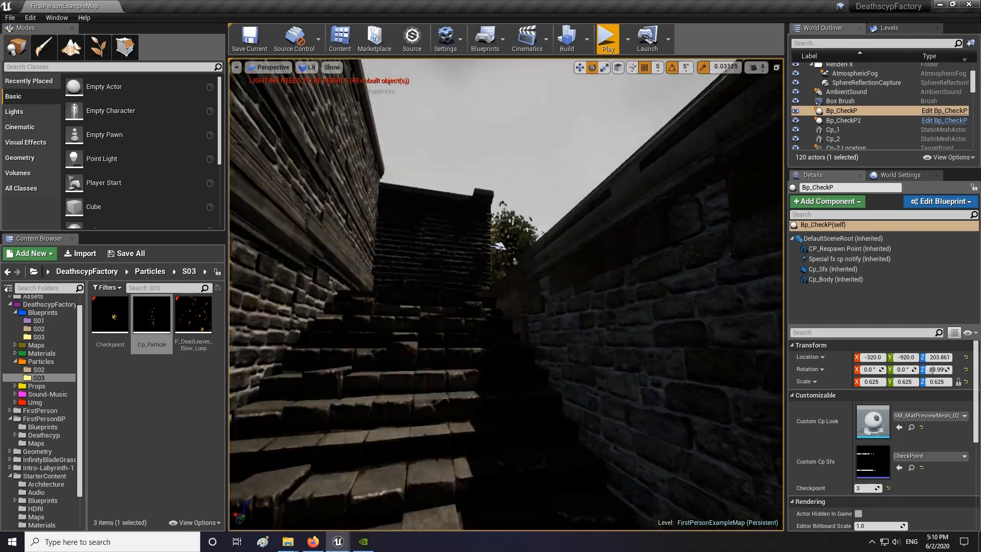
{"action": "key", "text": "f"}
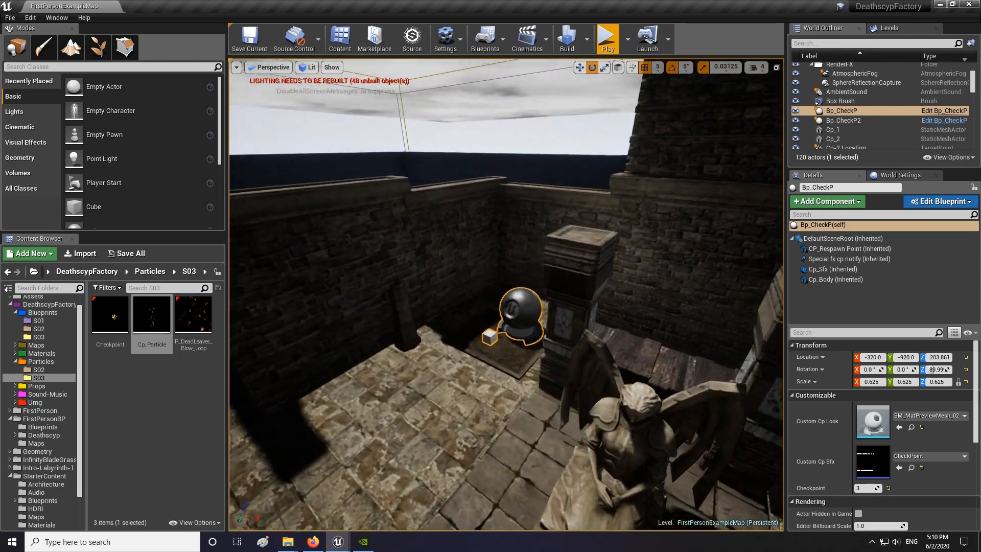
{"action": "right_click_drag", "start_coordinate": [460, 337], "coordinate": [464, 304]}
{"action": "key", "text": "w"}
{"action": "key", "text": "w"}
{"action": "key", "text": "w"}
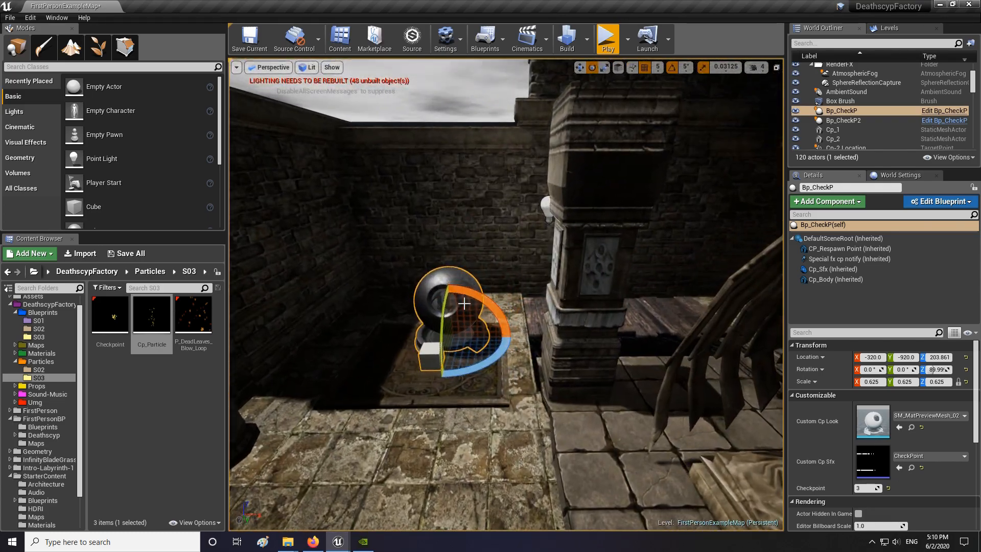